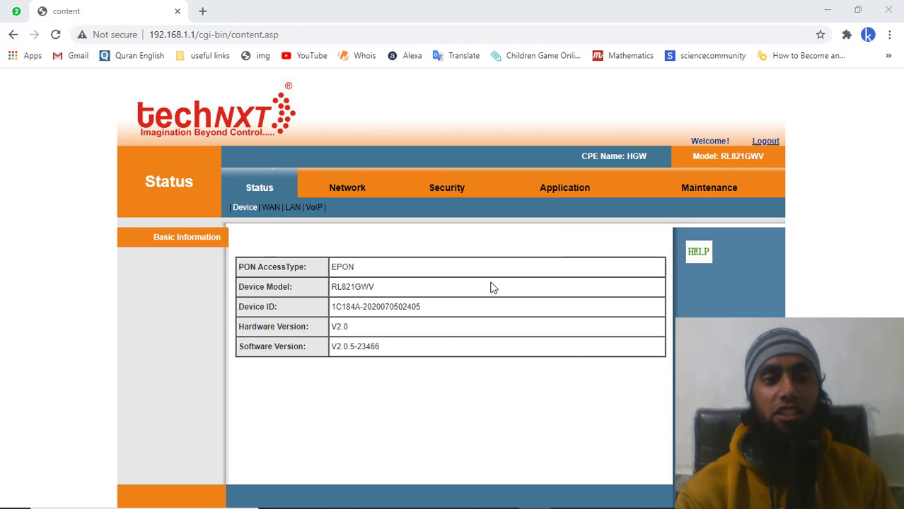
# - Log out of the router admin and load the login page at 192.168.1.1
pyautogui.click(766, 141)
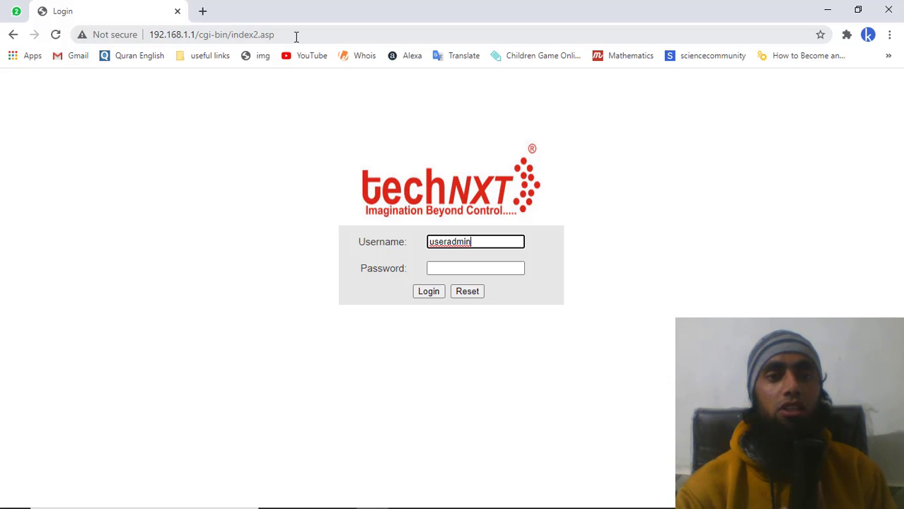
pyautogui.moveTo(286, 34); pyautogui.dragTo(140, 36)
pyautogui.write('192')
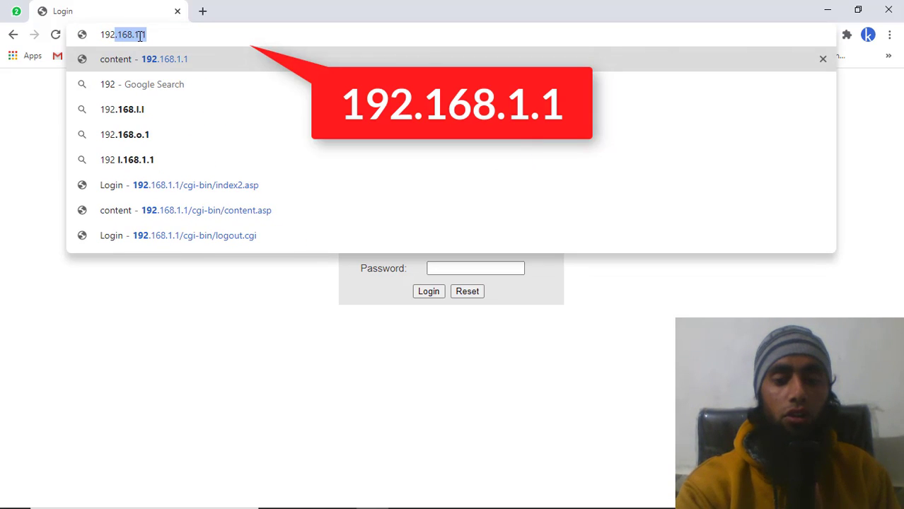
pyautogui.press('End')
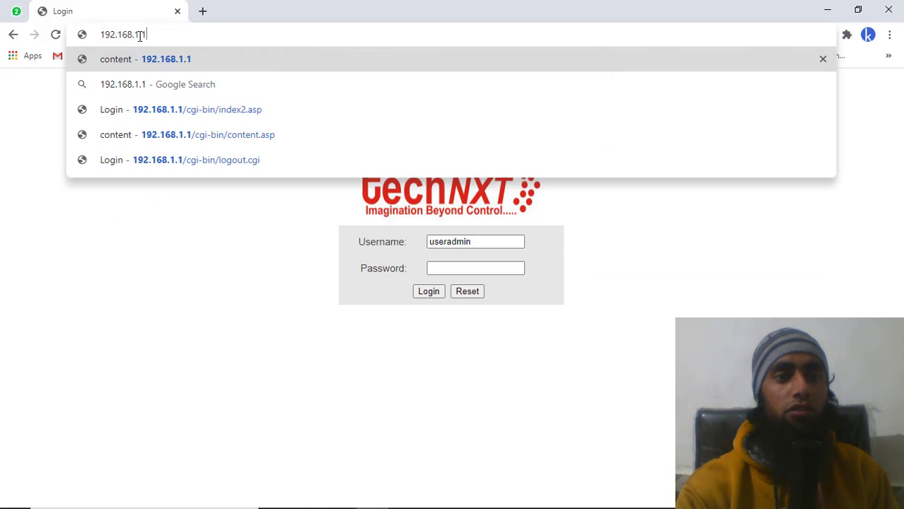
pyautogui.press('Return')
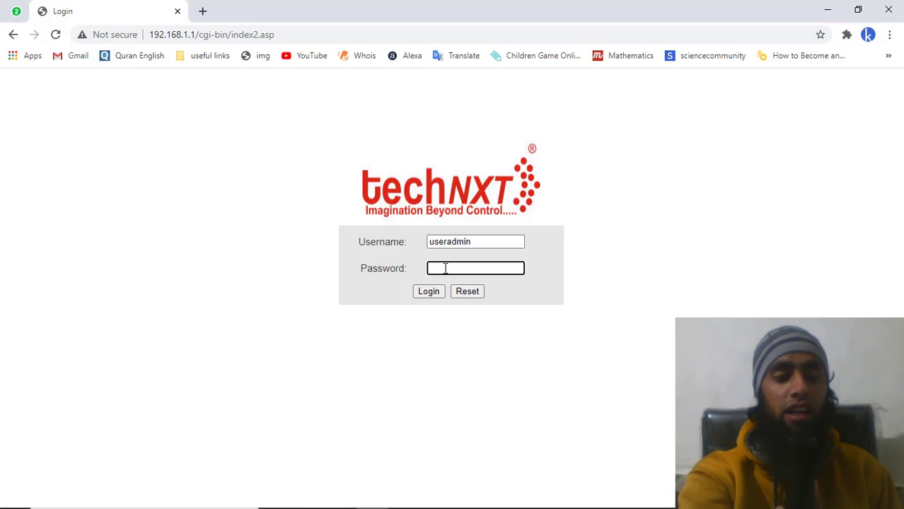
# - Sign in with the admin account password and dismiss Chrome's password warning
pyautogui.write('1234')
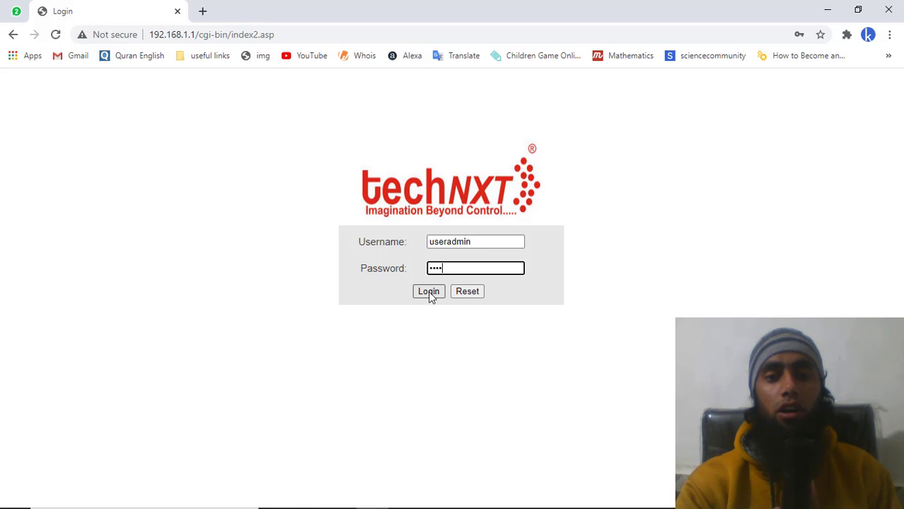
pyautogui.click(430, 293)
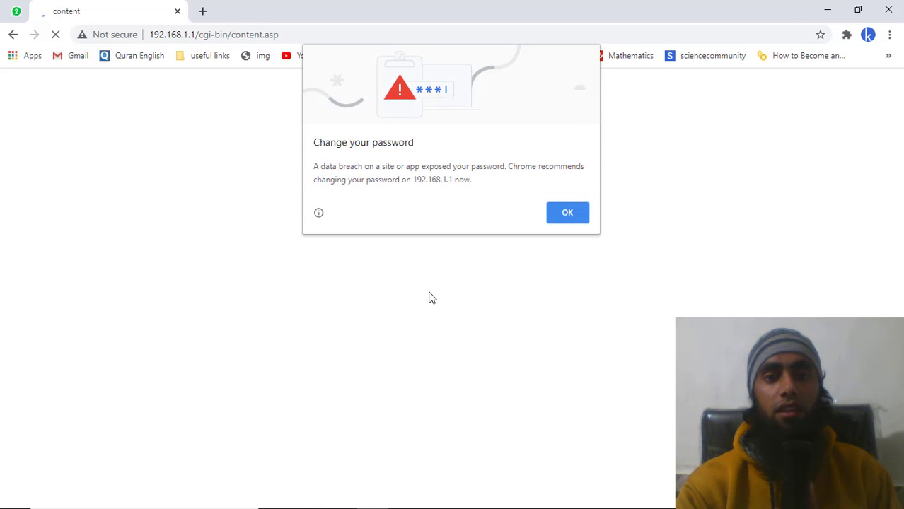
pyautogui.click(570, 219)
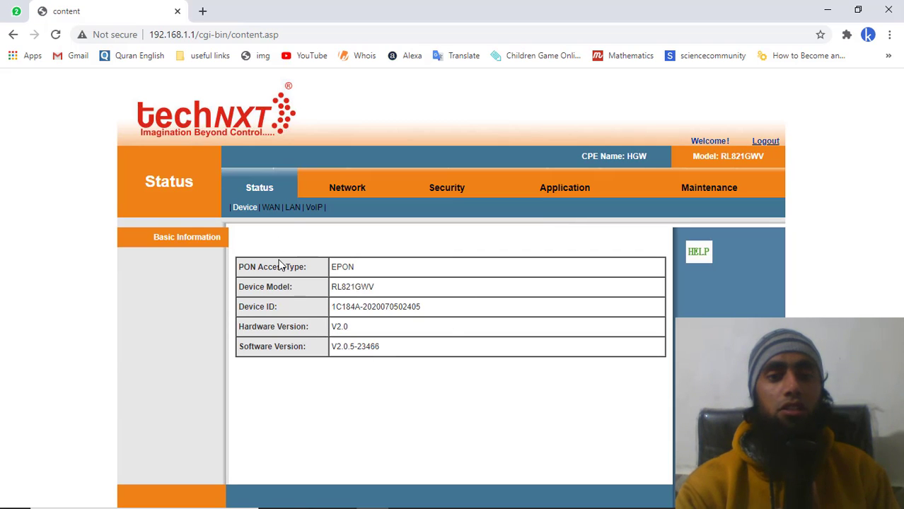
pyautogui.click(293, 209)
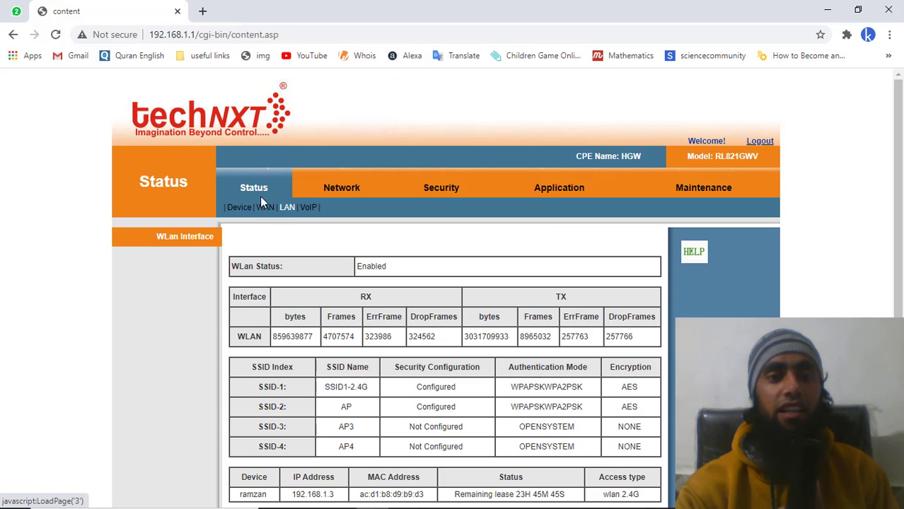
pyautogui.scroll(-3, 325, 297)
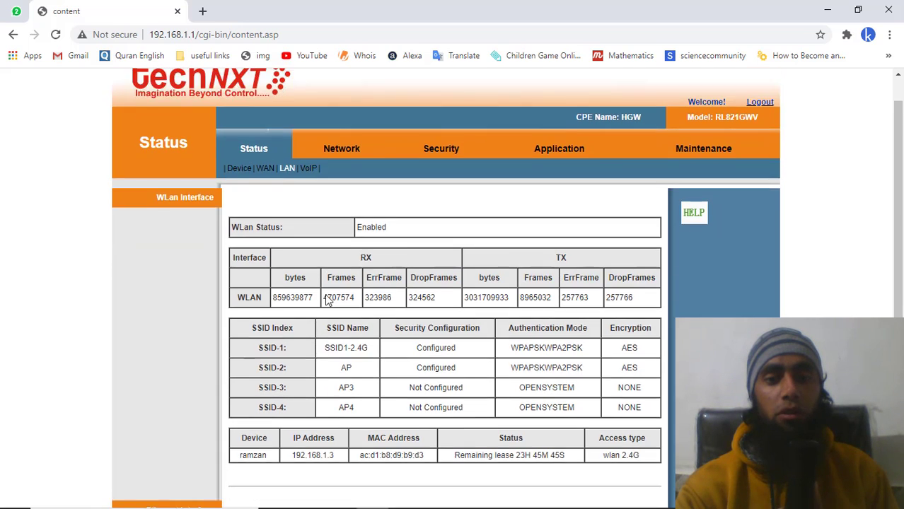
pyautogui.scroll(-2, 326, 300)
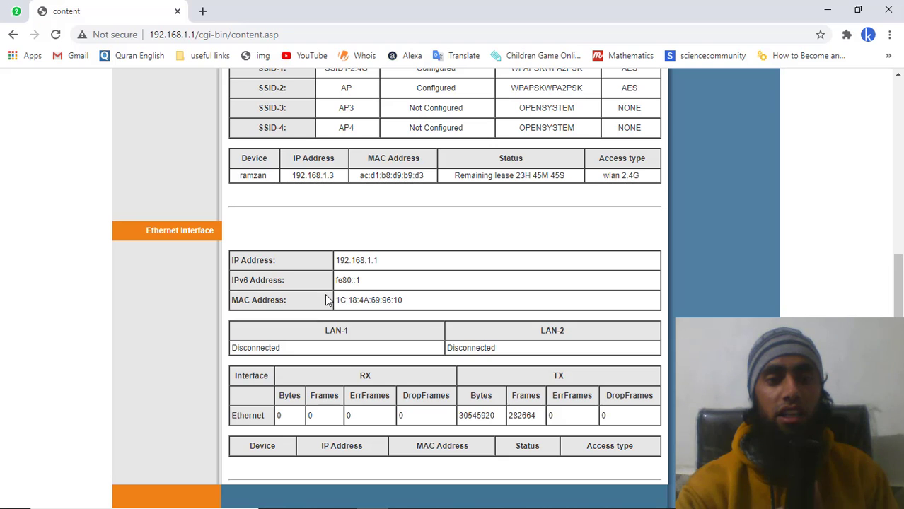
pyautogui.scroll(2, 326, 300)
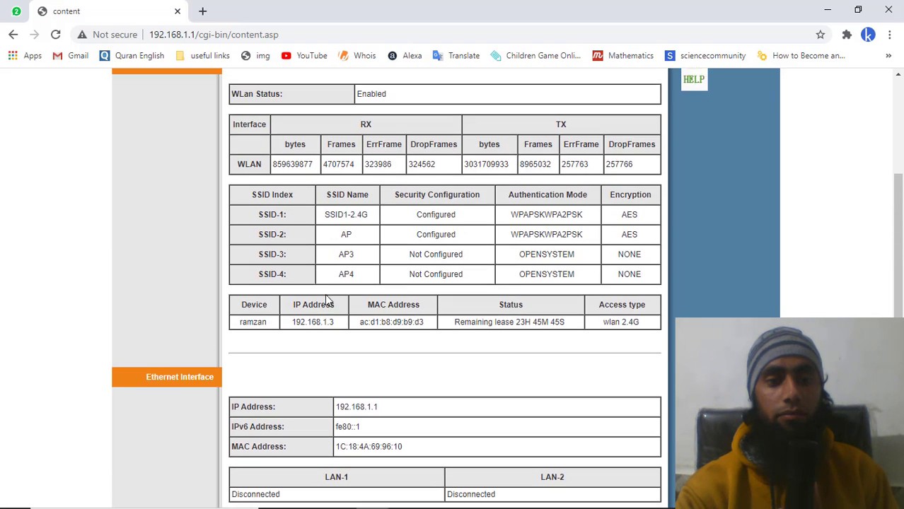
pyautogui.scroll(-1, 304, 300)
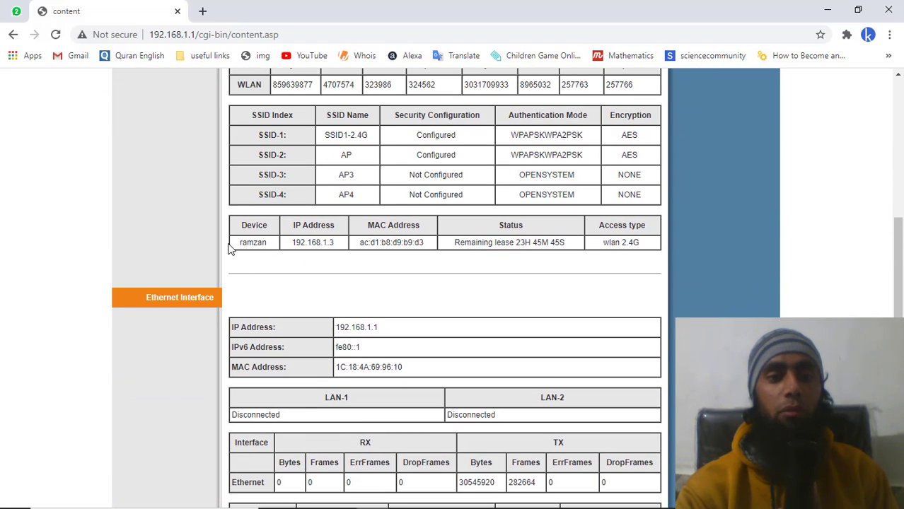
pyautogui.moveTo(241, 243); pyautogui.dragTo(268, 242)
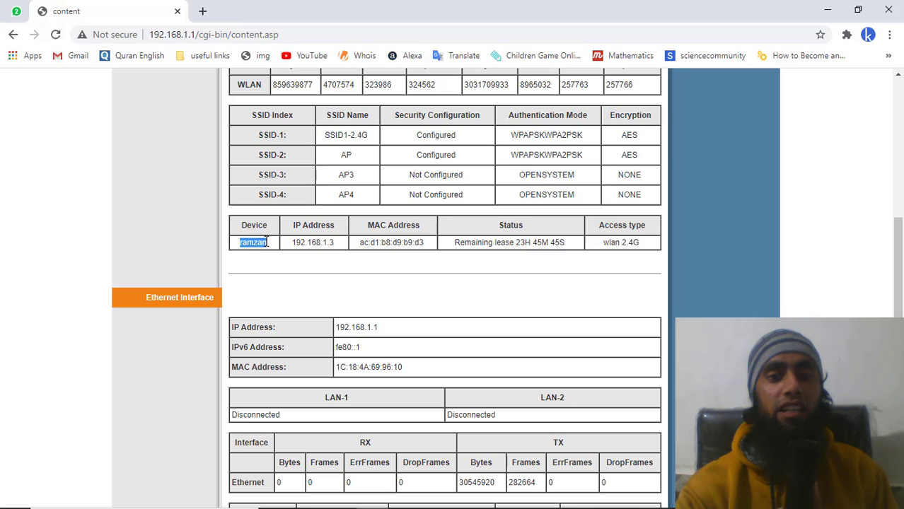
pyautogui.click(268, 242)
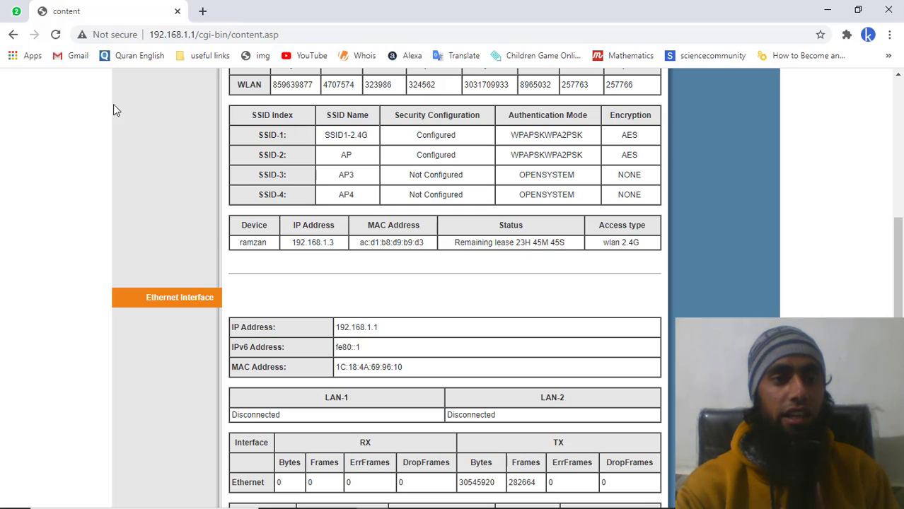
pyautogui.doubleClick(249, 241)
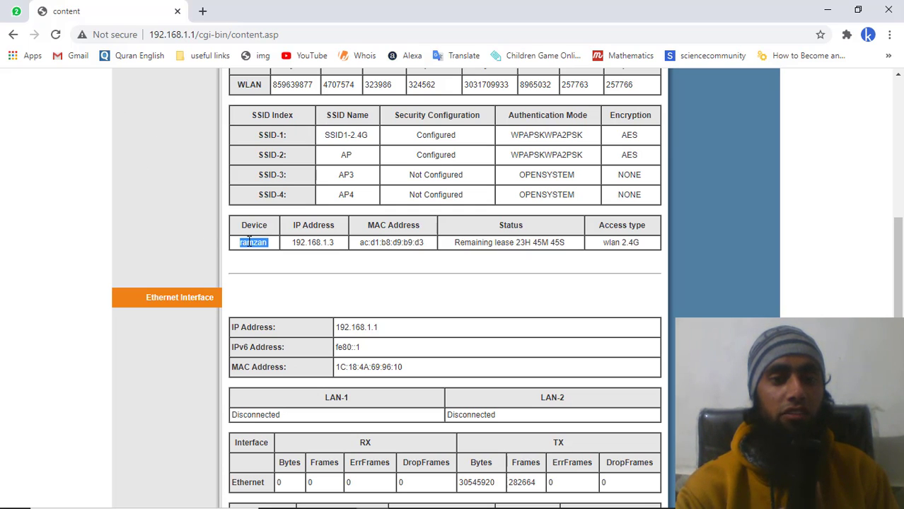
pyautogui.click(249, 241)
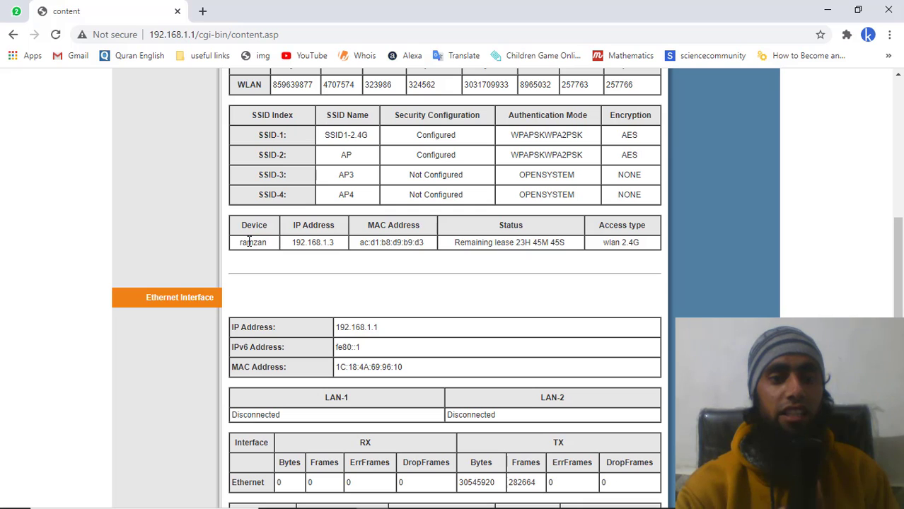
pyautogui.click(56, 34)
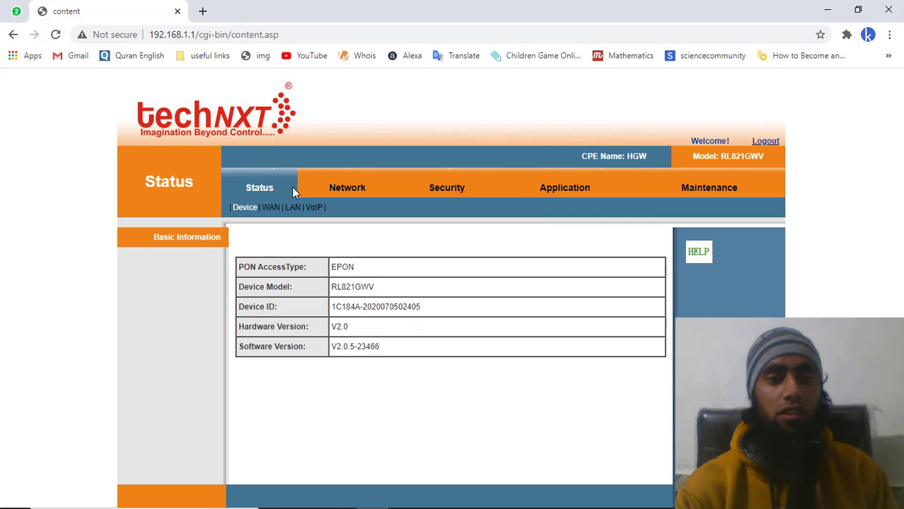
# - Check the LAN status page's device table, now listing two wireless clients on 2.4G
pyautogui.click(292, 208)
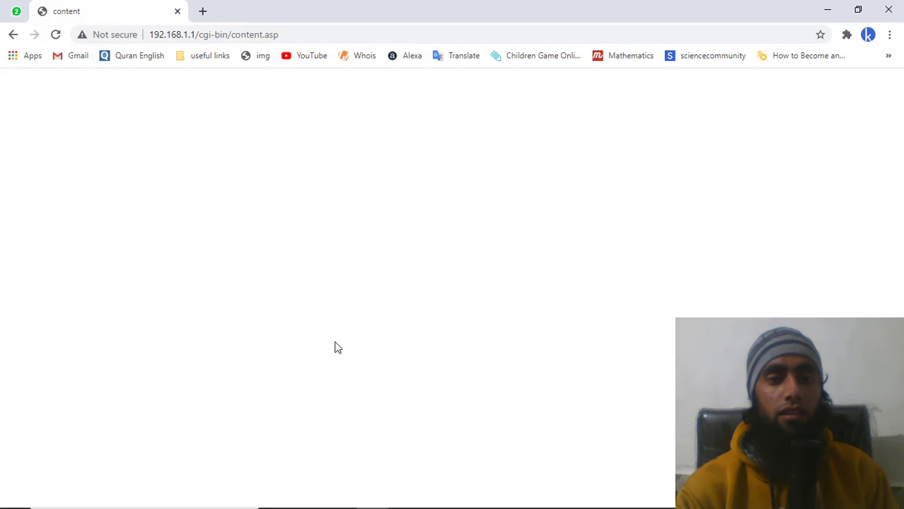
pyautogui.scroll(-5, 336, 347)
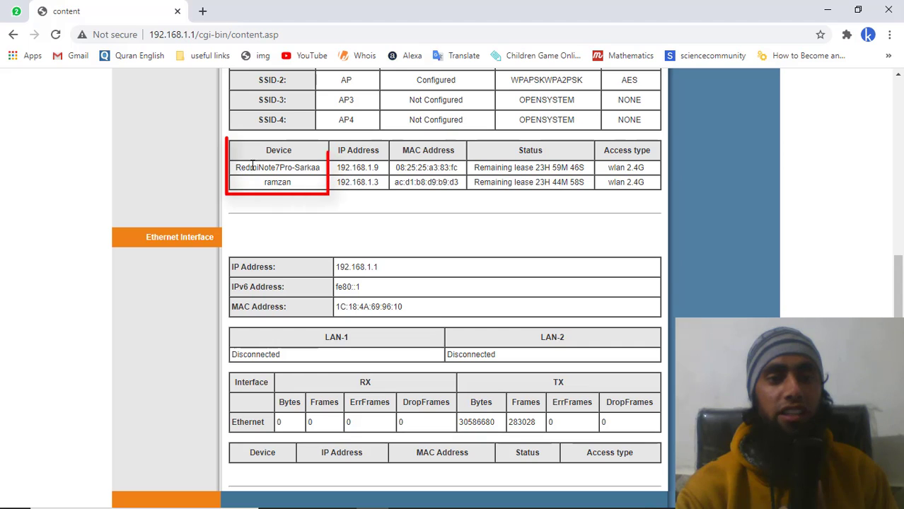
pyautogui.moveTo(236, 168); pyautogui.dragTo(322, 167)
pyautogui.click(323, 167)
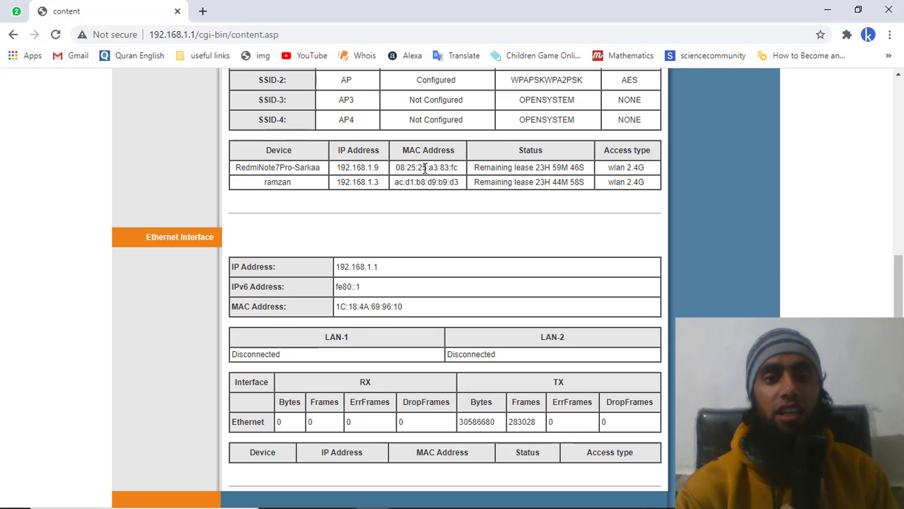
pyautogui.scroll(5, 425, 167)
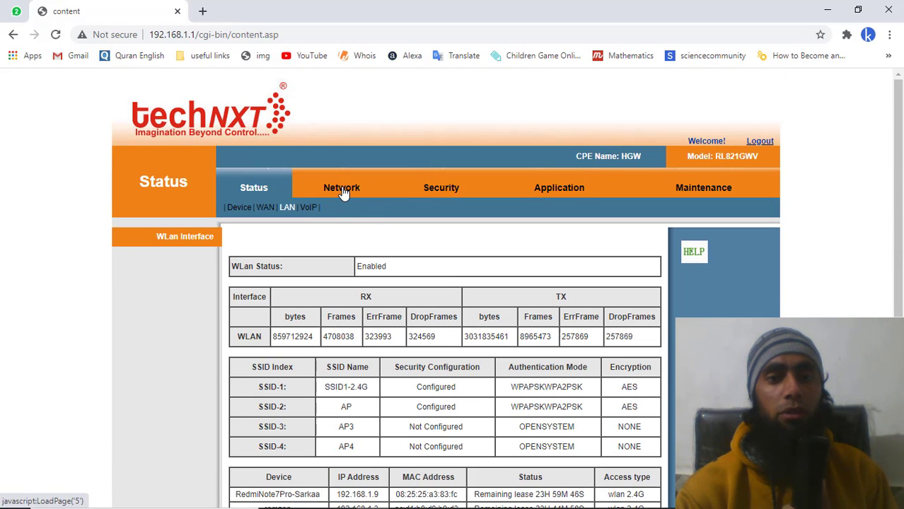
# - Enable Security > Mac Filter in Blacklist mode, apply it, and return to Status
pyautogui.click(436, 190)
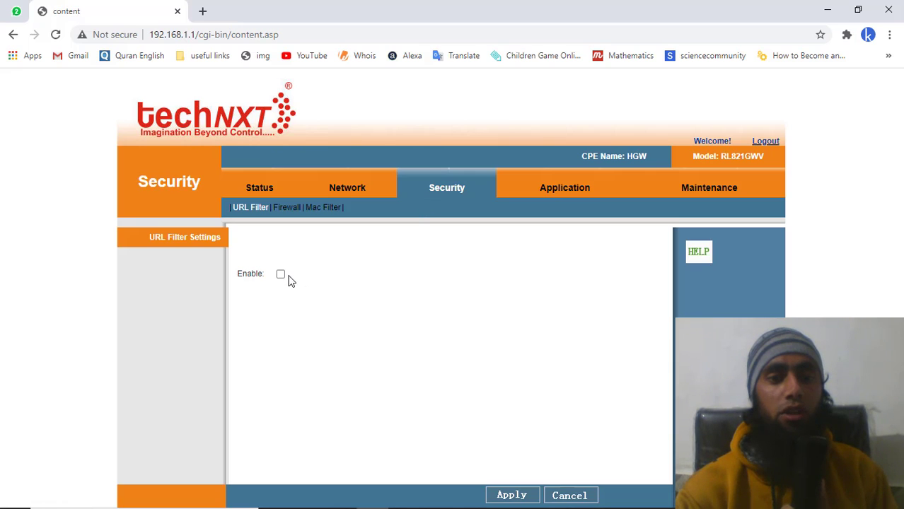
pyautogui.click(318, 210)
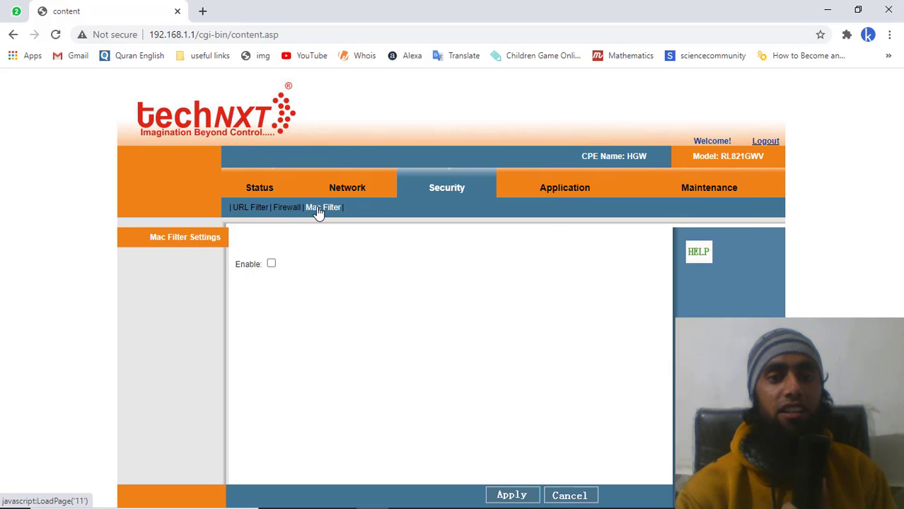
pyautogui.click(272, 265)
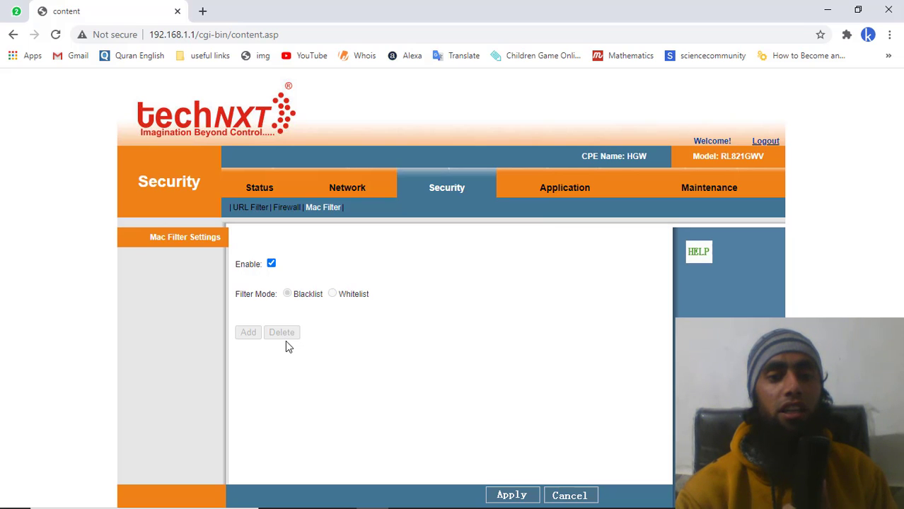
pyautogui.click(508, 496)
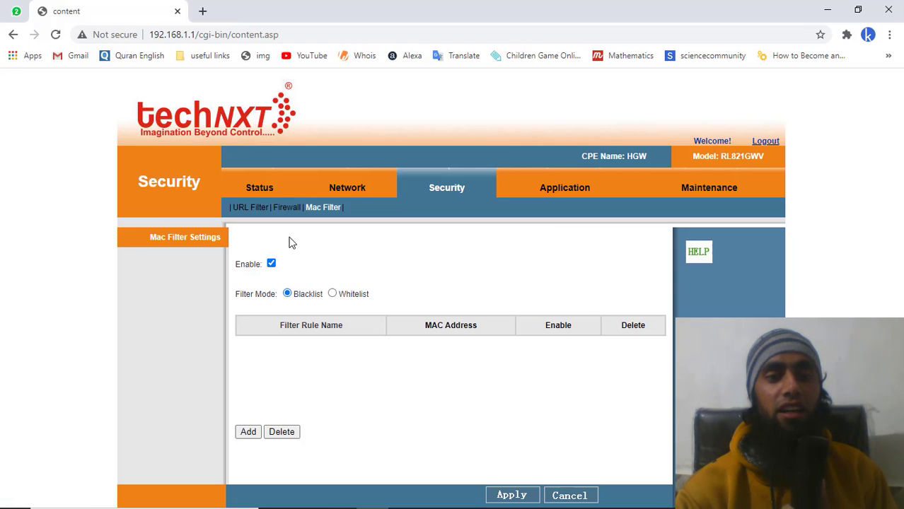
pyautogui.click(263, 192)
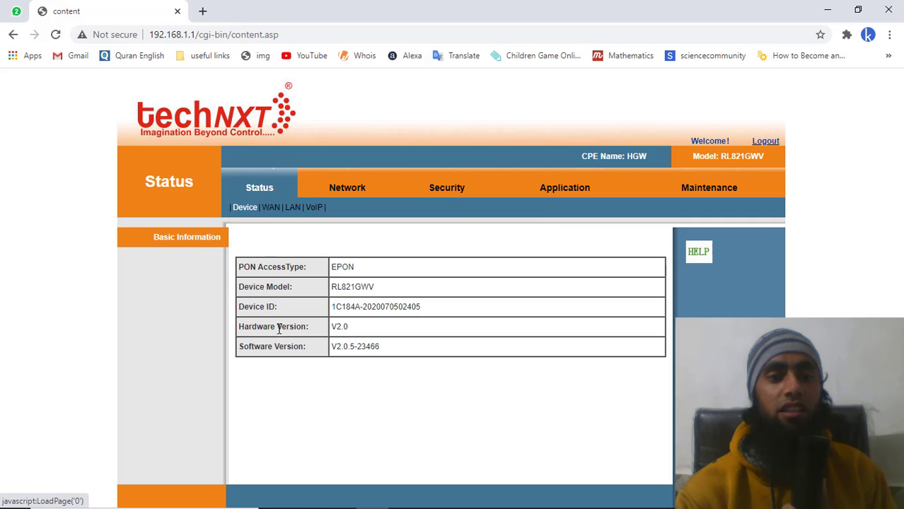
pyautogui.click(292, 208)
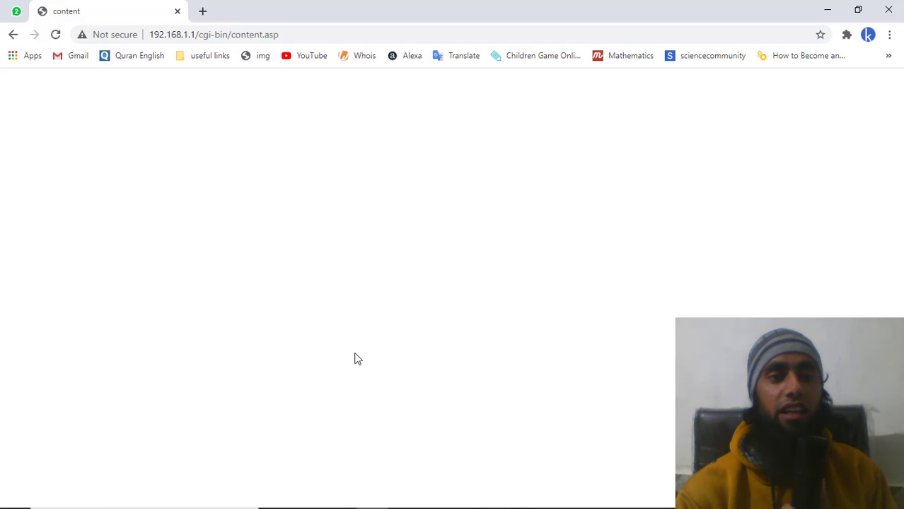
pyautogui.scroll(-4, 356, 359)
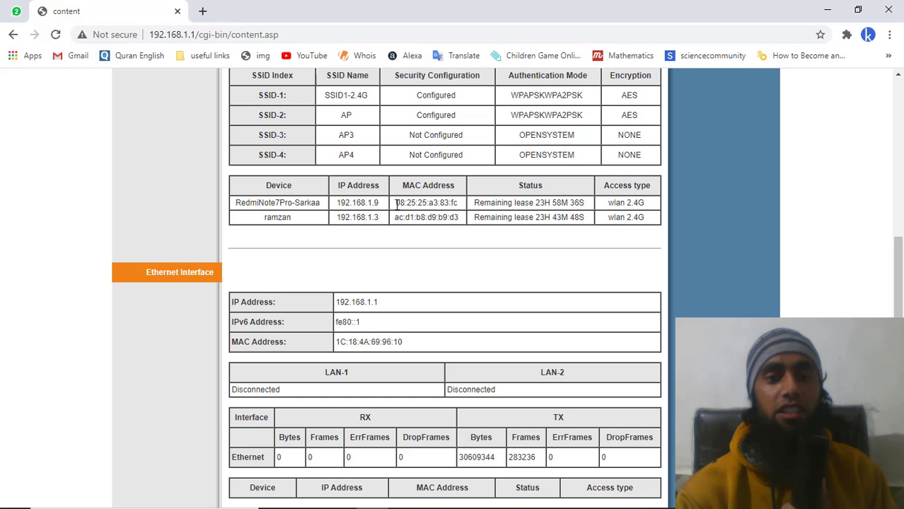
pyautogui.moveTo(397, 204); pyautogui.dragTo(459, 204)
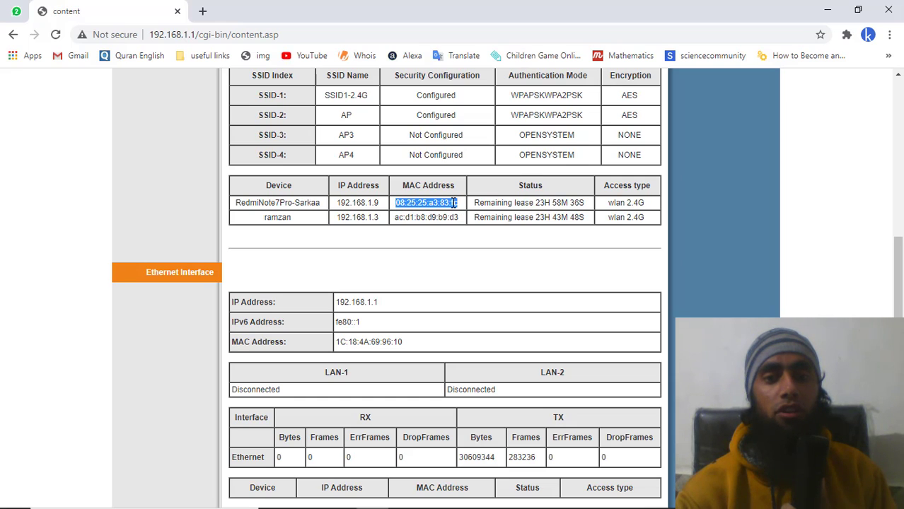
pyautogui.rightClick(445, 206)
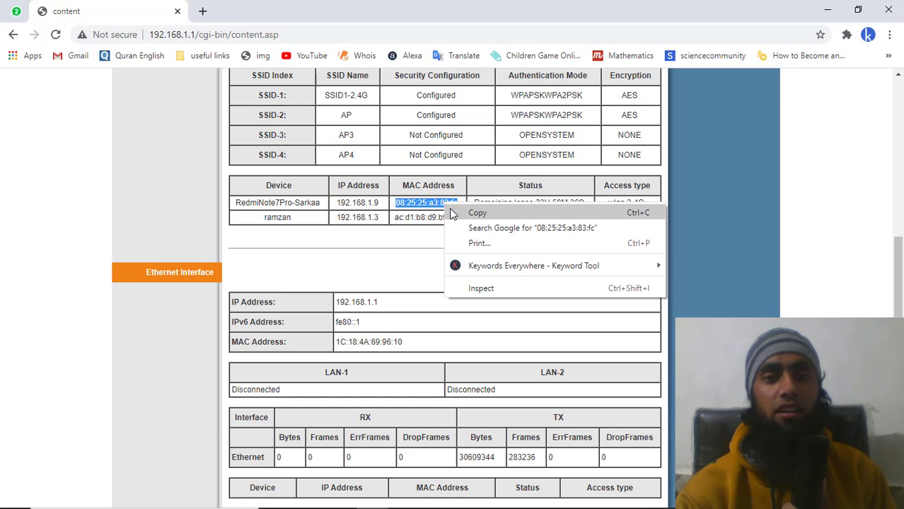
pyautogui.click(453, 212)
pyautogui.scroll(5, 317, 183)
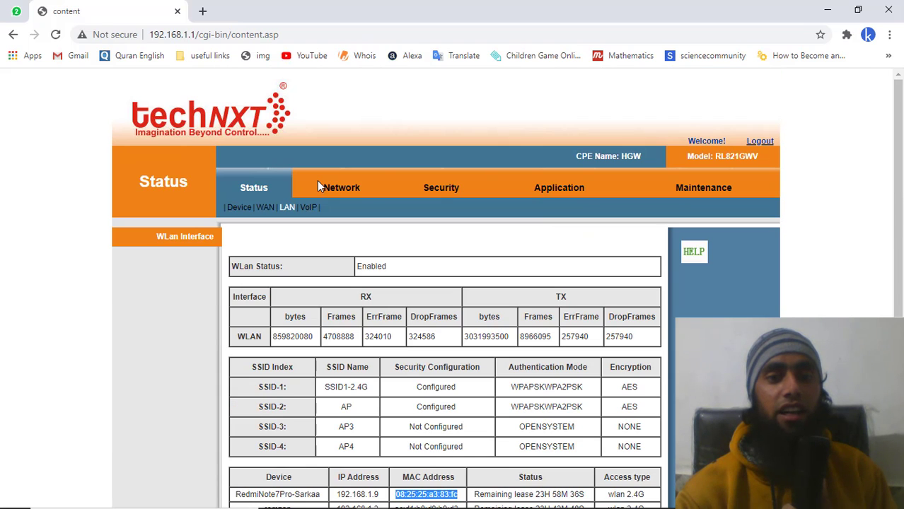
# - Add a Mac Filter rule named myphone and paste the copied MAC into Mac Address
pyautogui.click(449, 189)
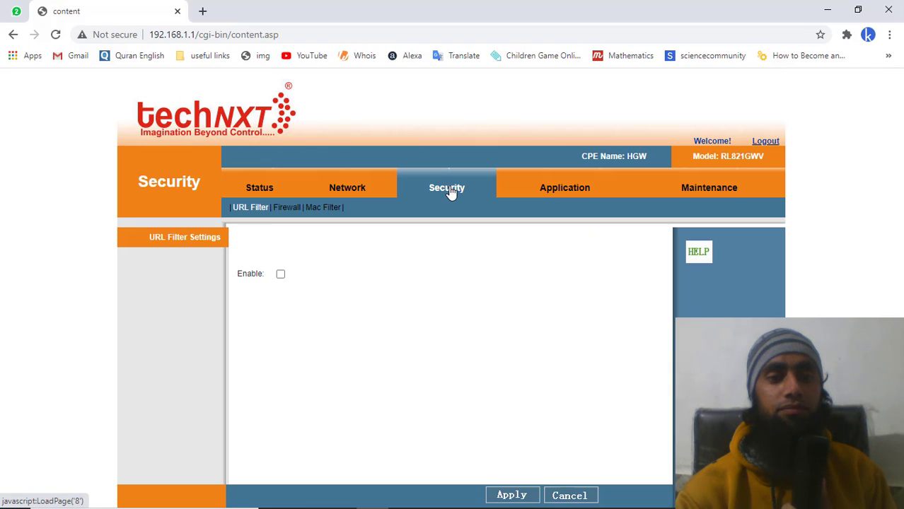
pyautogui.click(325, 209)
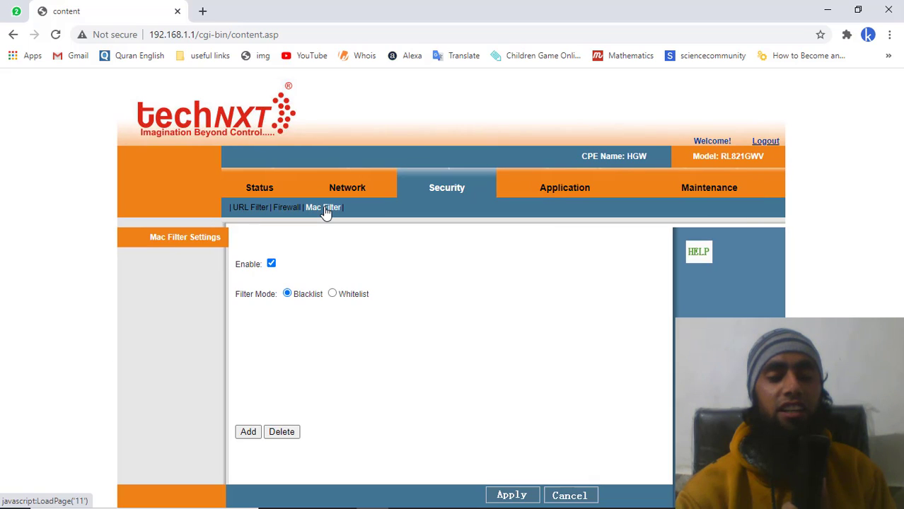
pyautogui.click(248, 432)
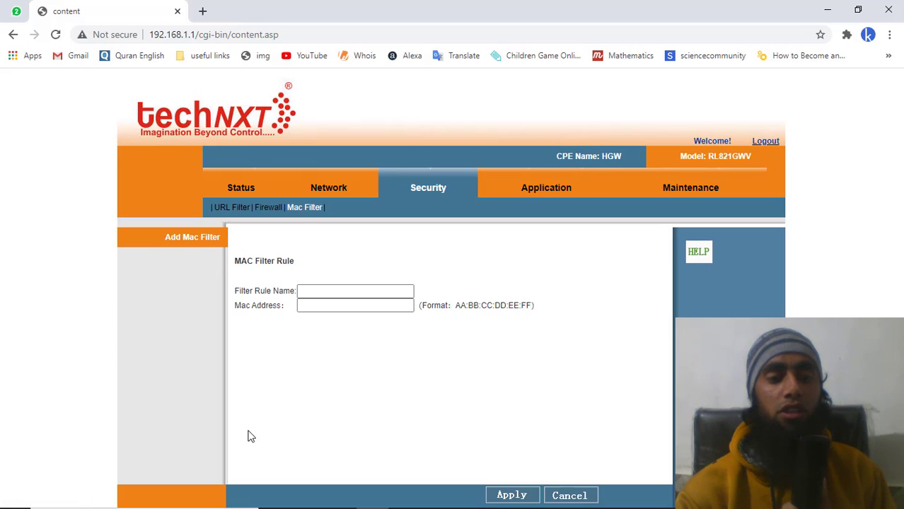
pyautogui.click(328, 290)
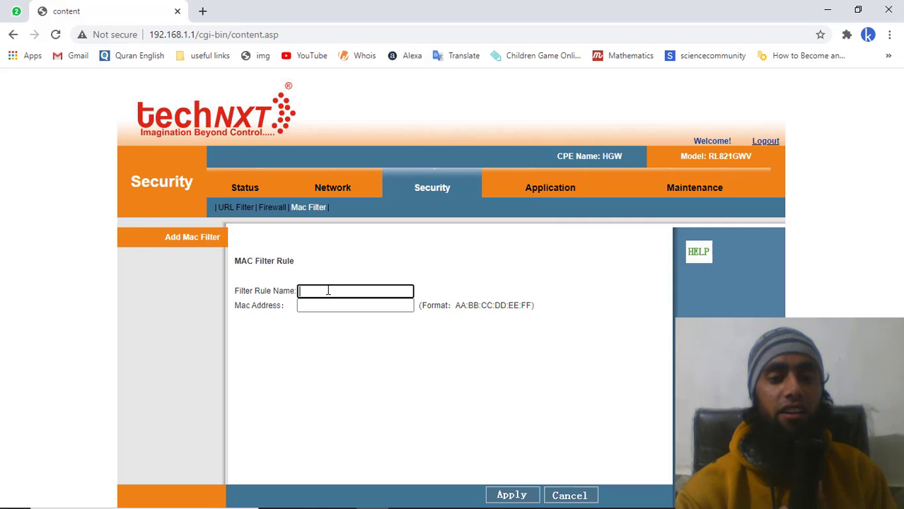
pyautogui.write('m')
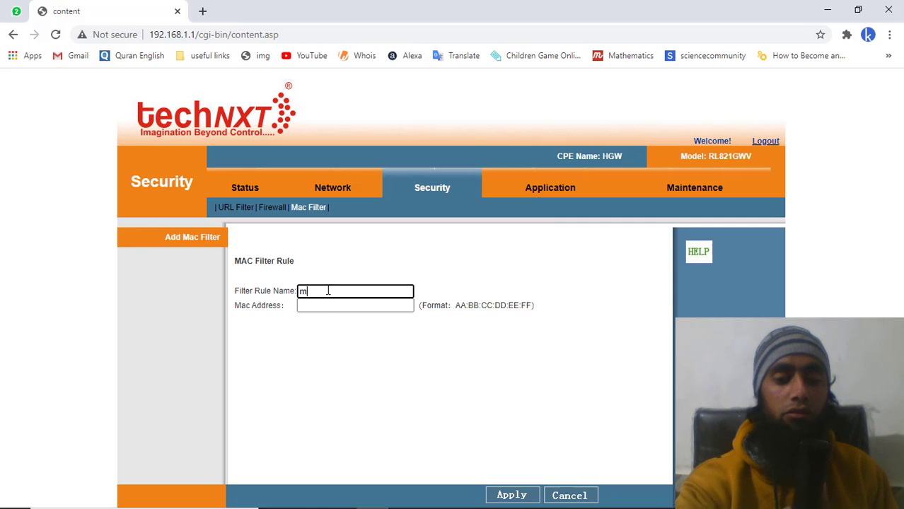
pyautogui.write('ypho')
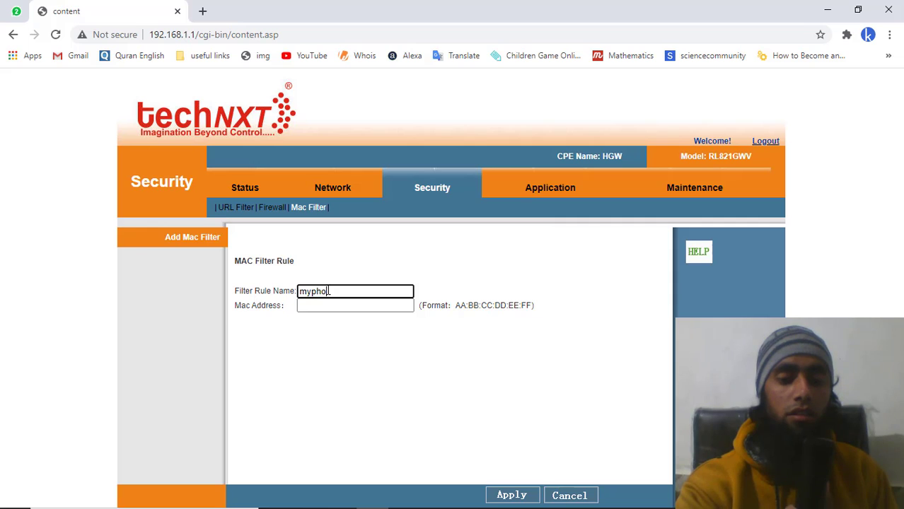
pyautogui.write('ne')
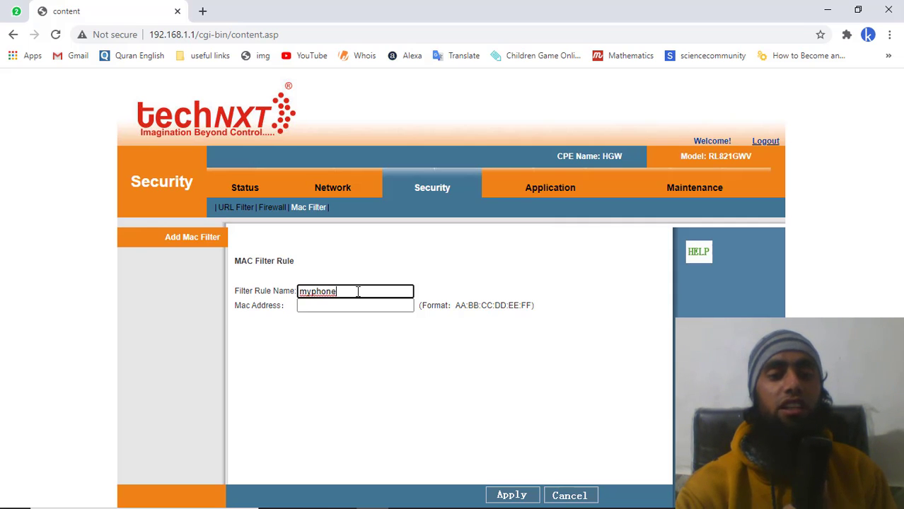
pyautogui.moveTo(358, 292); pyautogui.dragTo(301, 291)
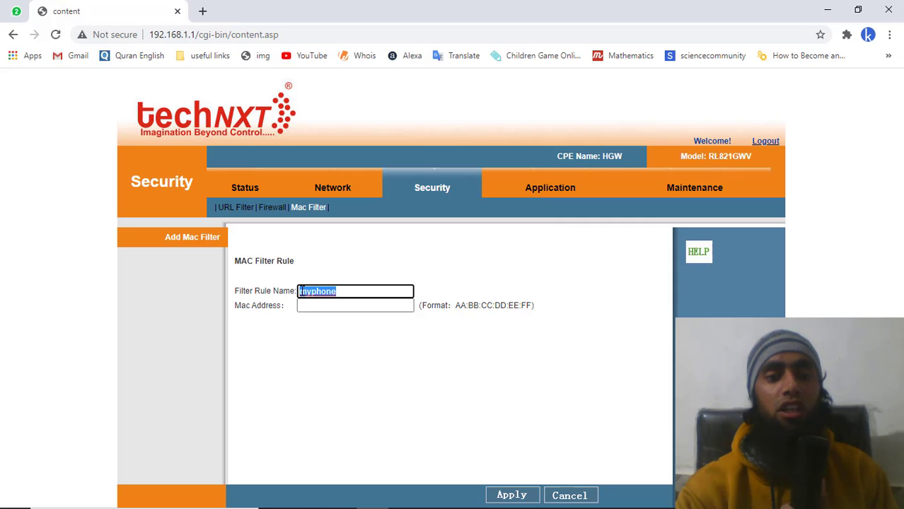
pyautogui.click(353, 291)
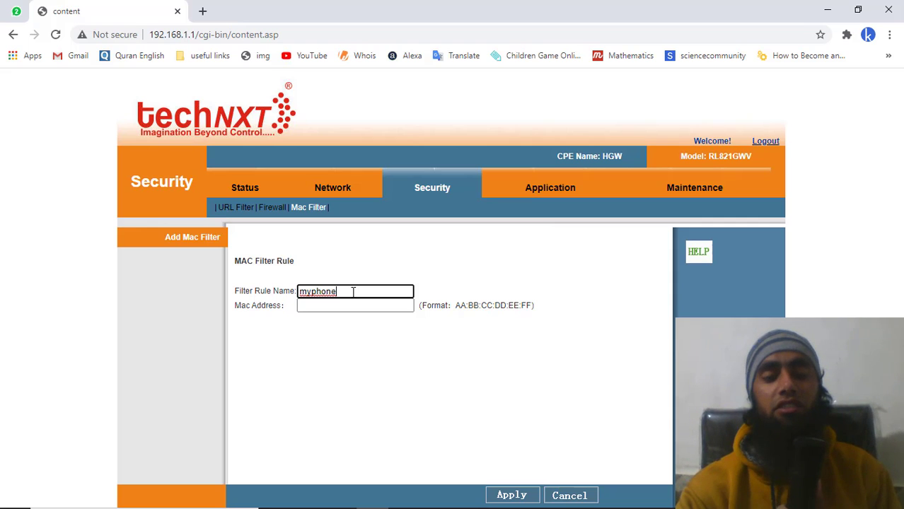
pyautogui.click(332, 306)
pyautogui.rightClick(332, 306)
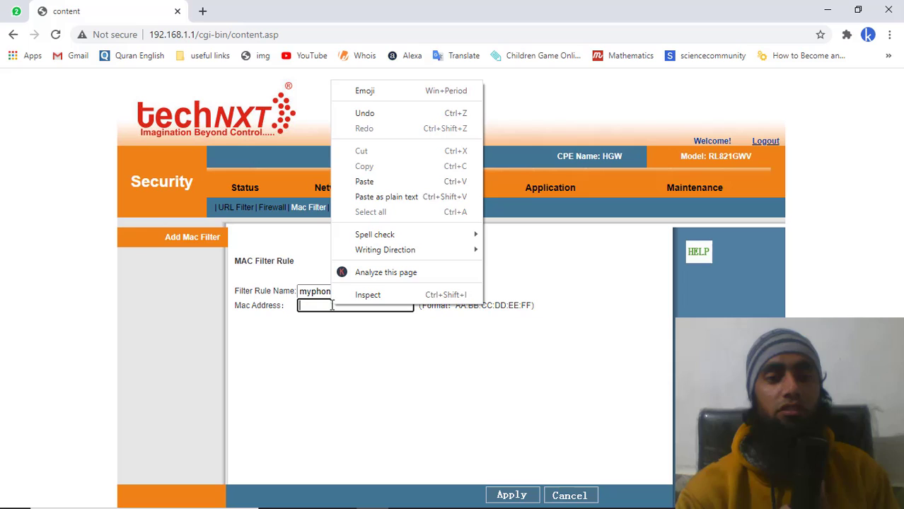
pyautogui.click(366, 181)
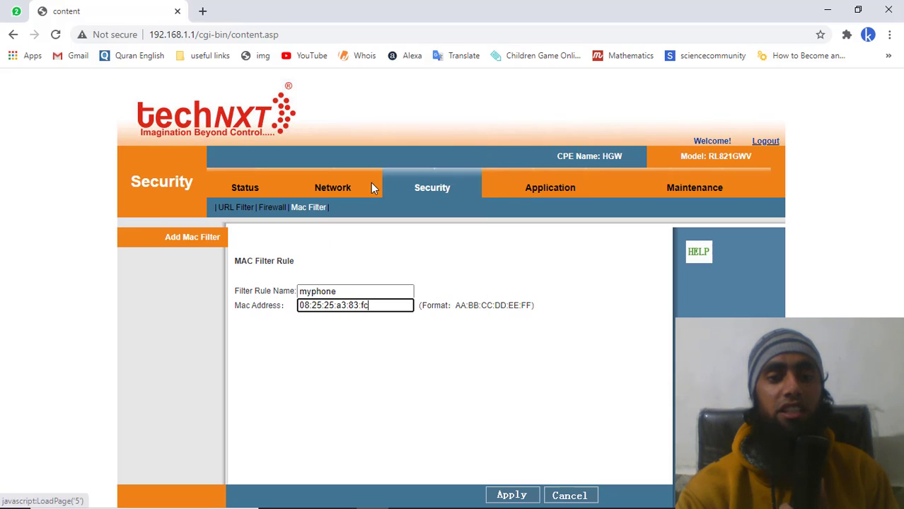
# - Apply the myphone rule, then delete it so the filter list is empty
pyautogui.click(510, 496)
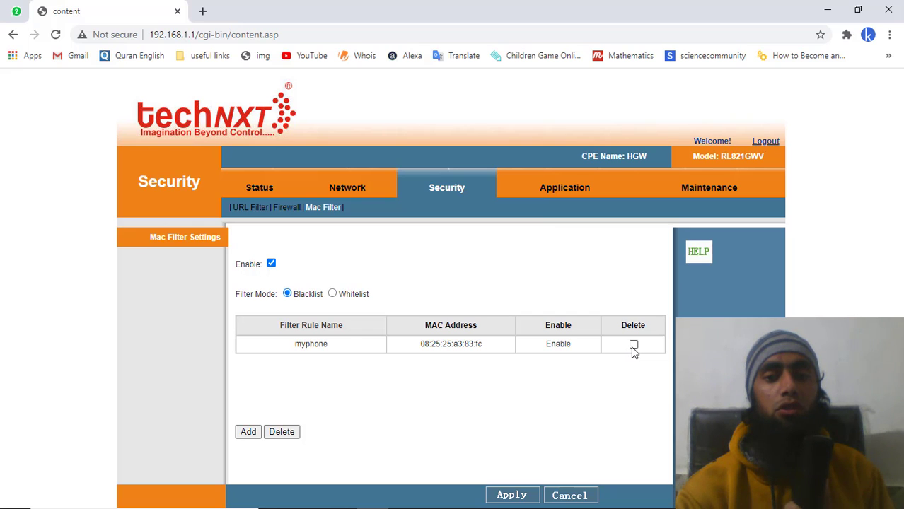
pyautogui.click(282, 433)
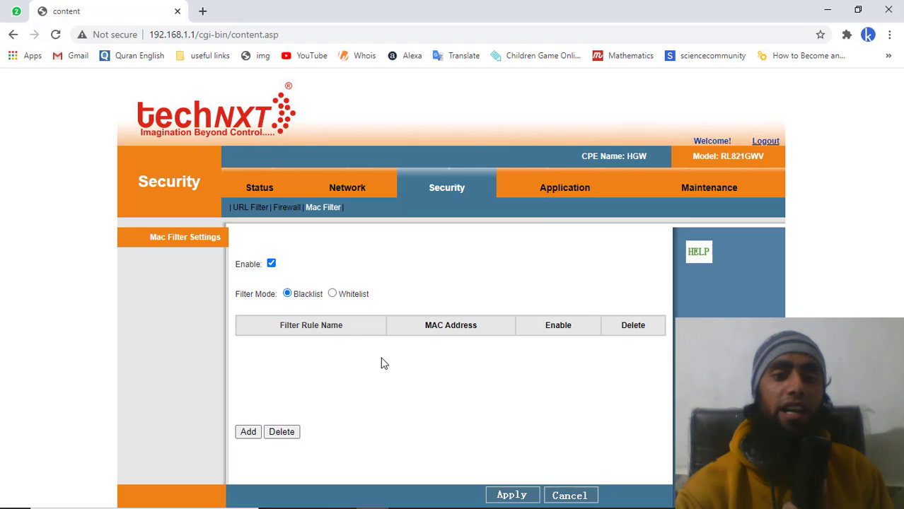
# - Re-add the myphone rule with pasted MAC 08:25:25:a3:83:fc, apply it, and return to Status
pyautogui.click(249, 432)
pyautogui.click(319, 291)
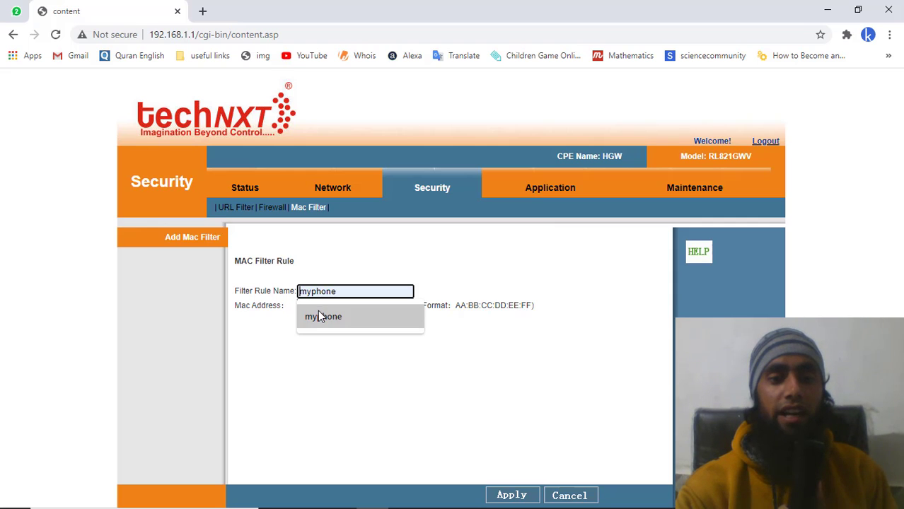
pyautogui.click(319, 317)
pyautogui.click(315, 307)
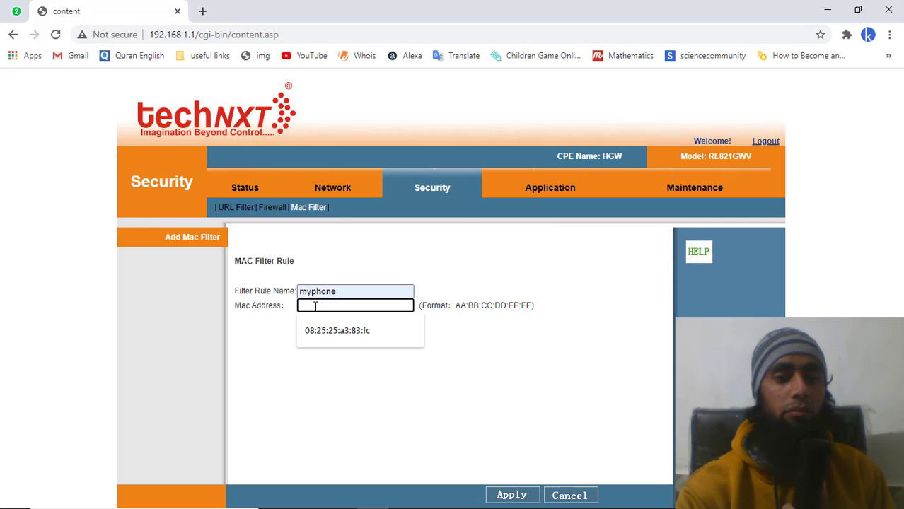
pyautogui.rightClick(315, 308)
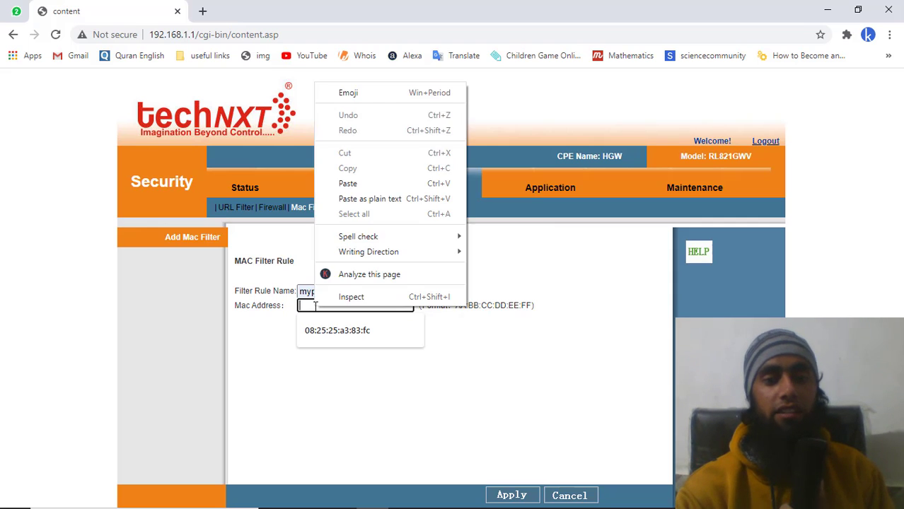
pyautogui.click(367, 185)
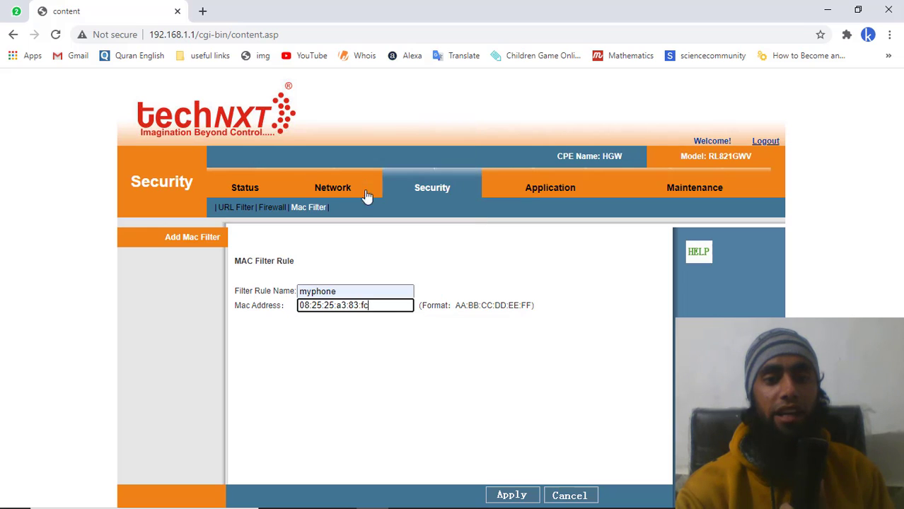
pyautogui.click(513, 496)
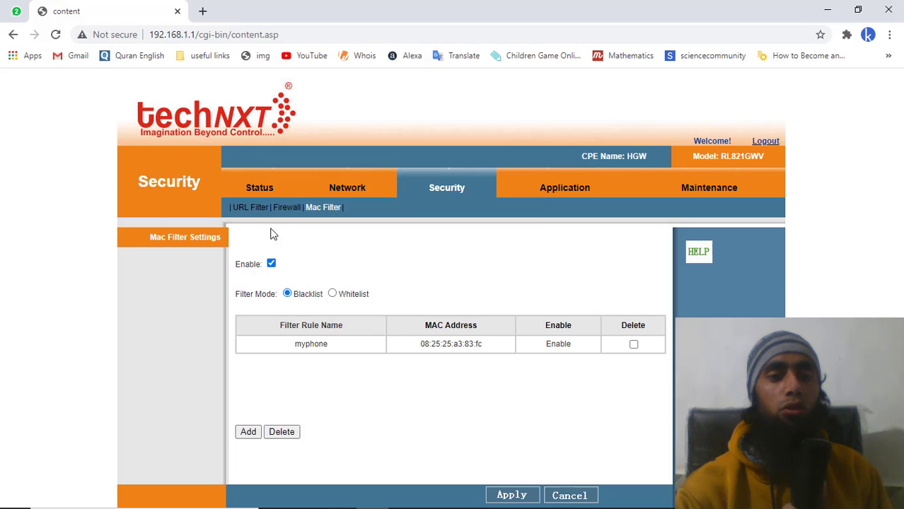
pyautogui.click(252, 191)
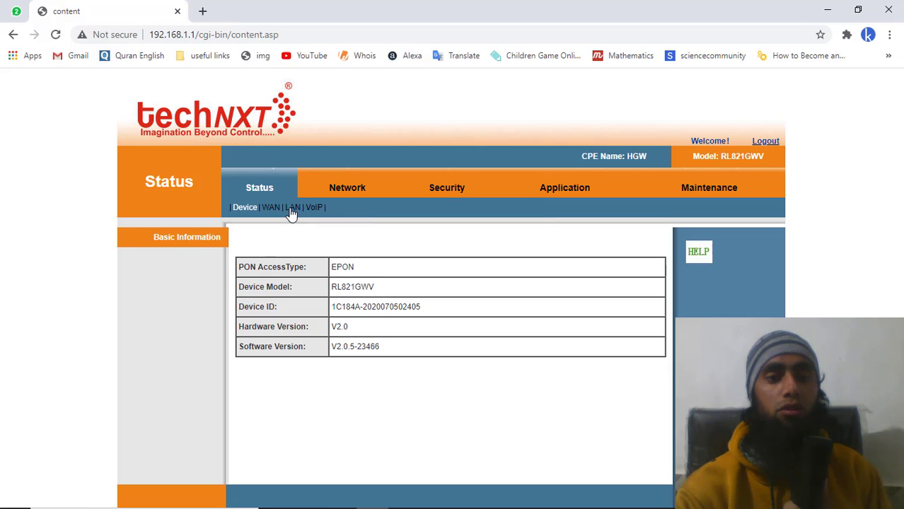
# - Review both connected devices on LAN status, then open the SSID1-2.4G WLAN settings
pyautogui.click(292, 213)
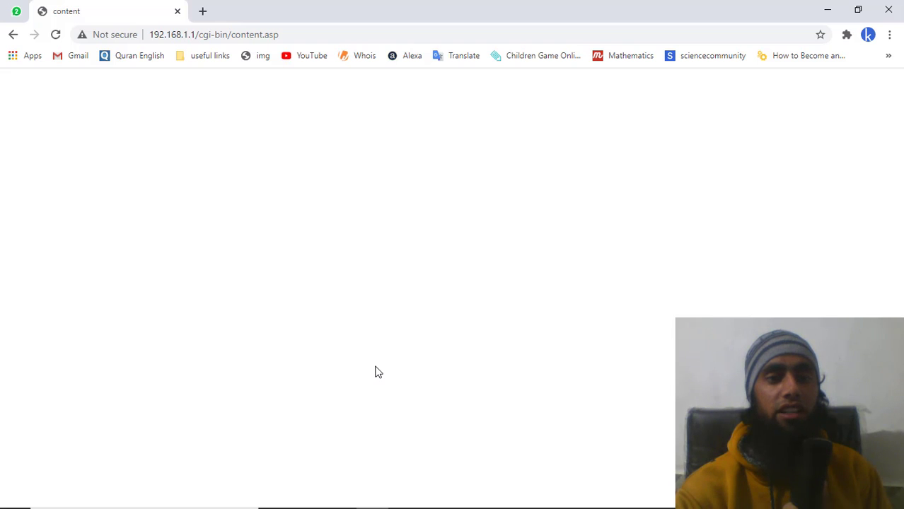
pyautogui.scroll(-5, 377, 372)
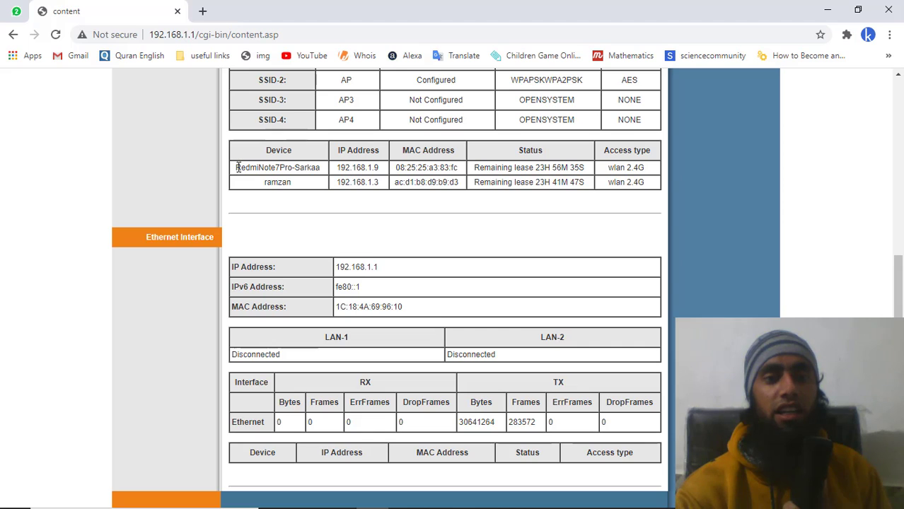
pyautogui.moveTo(235, 167); pyautogui.dragTo(327, 170)
pyautogui.click(328, 170)
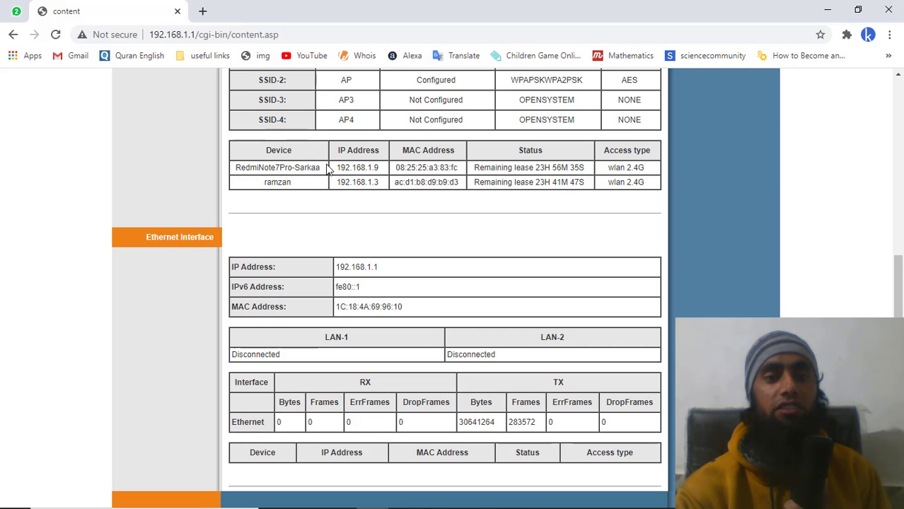
pyautogui.doubleClick(277, 182)
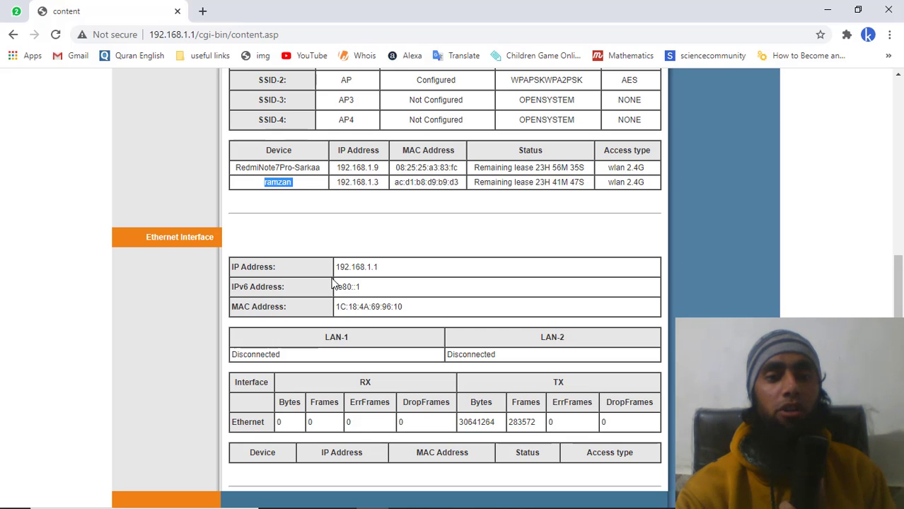
pyautogui.click(282, 192)
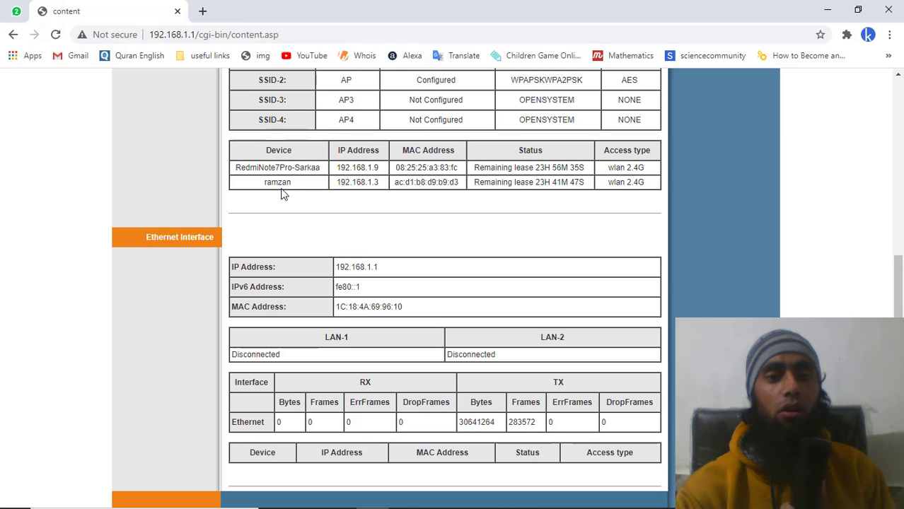
pyautogui.scroll(5, 281, 193)
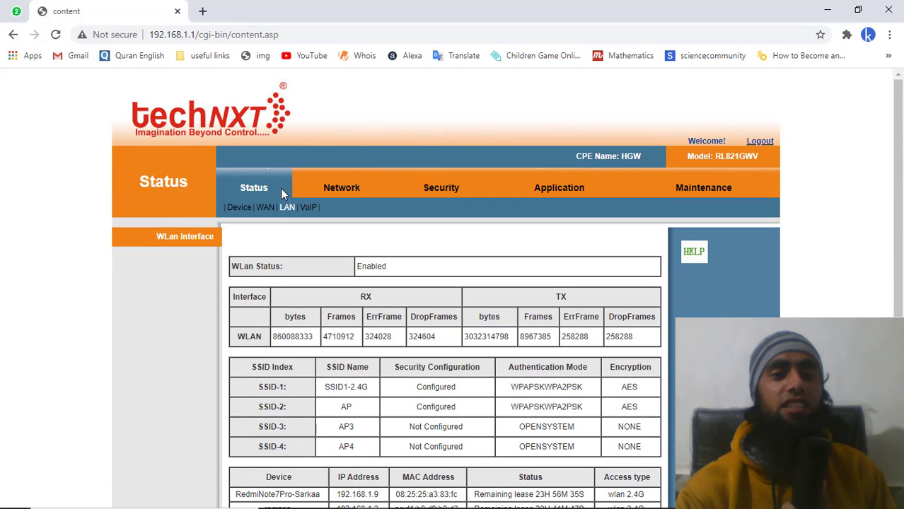
pyautogui.click(344, 191)
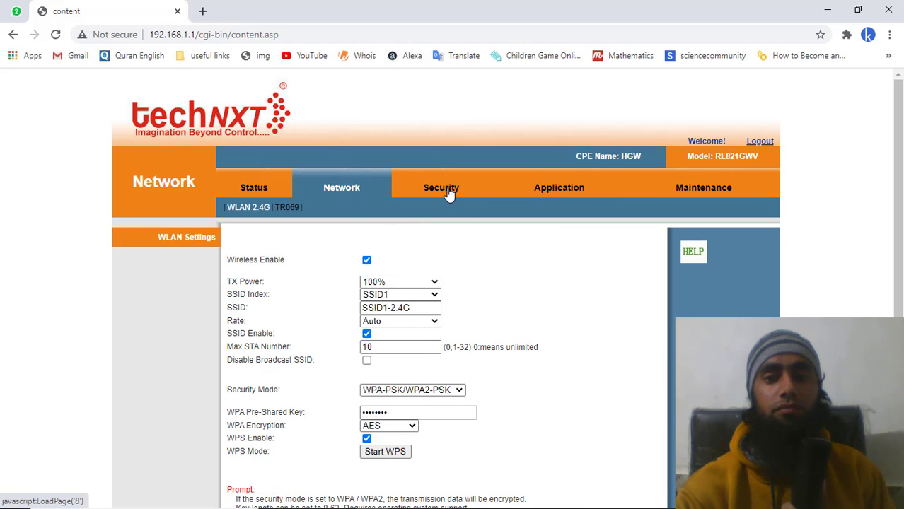
# - On Maintenance > Account, enter the old and new passwords for useradmin
pyautogui.click(446, 191)
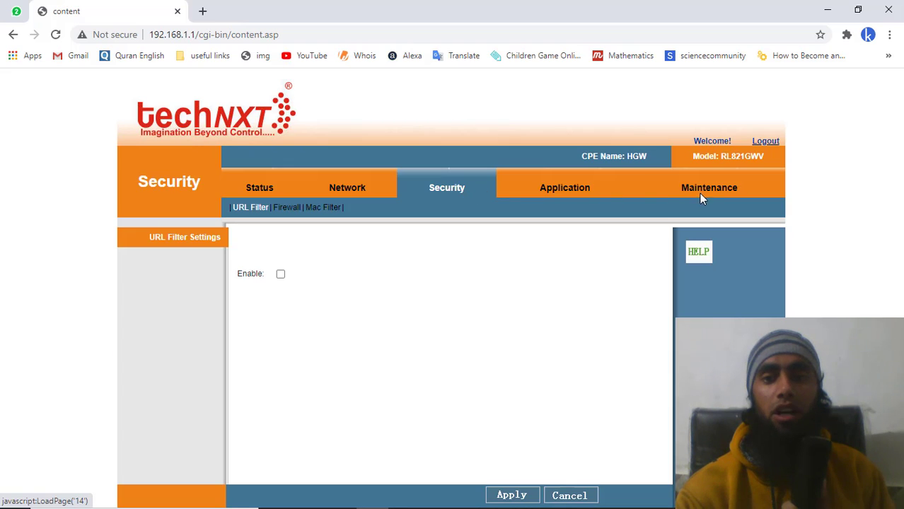
pyautogui.click(708, 191)
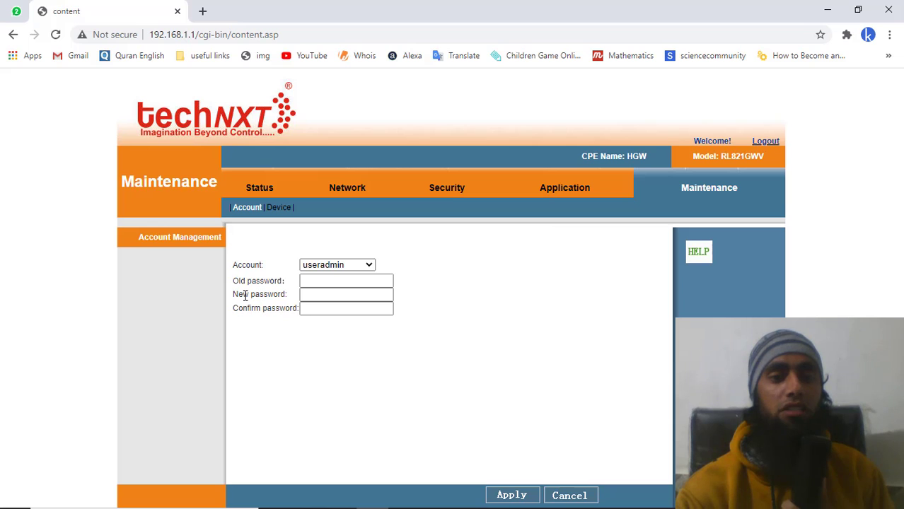
pyautogui.click(302, 309)
pyautogui.click(328, 277)
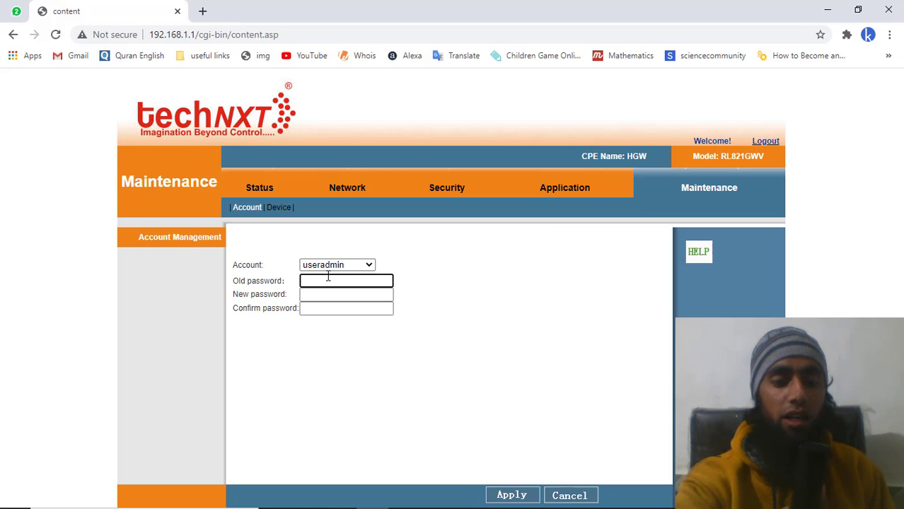
pyautogui.write('admin')
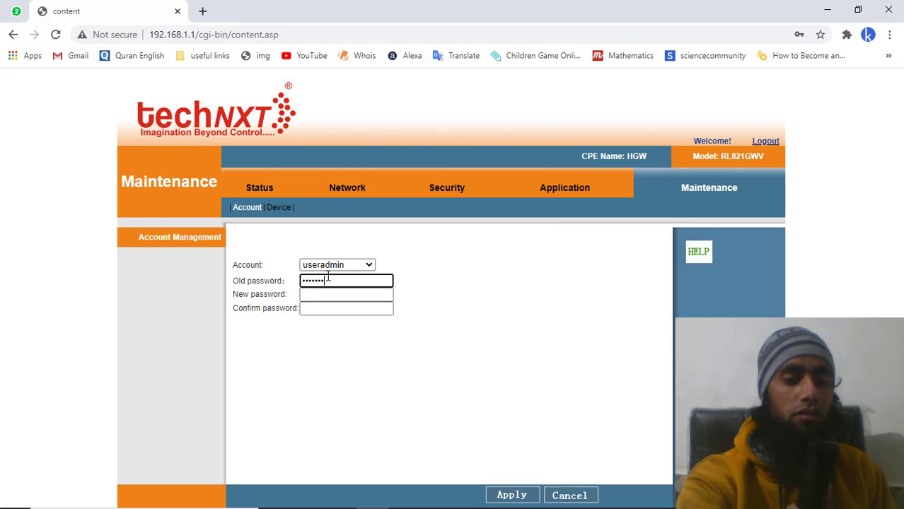
pyautogui.click(322, 296)
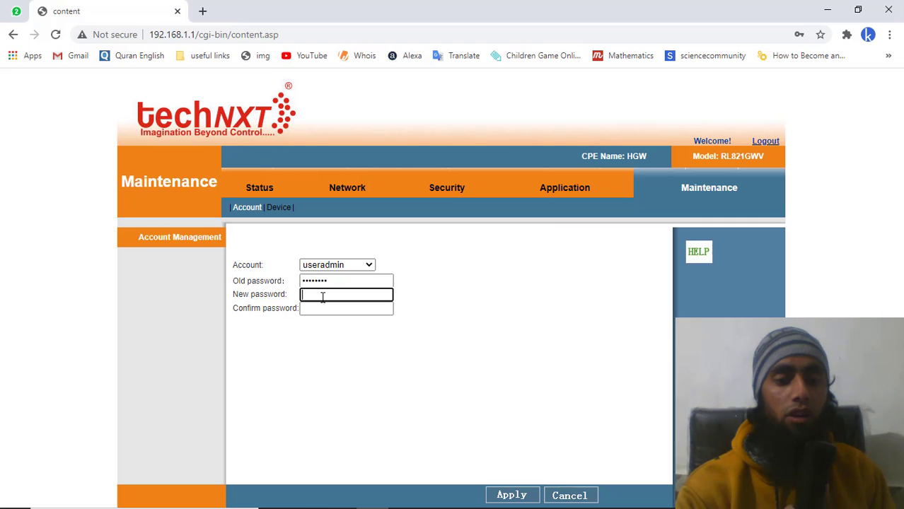
pyautogui.write('adm')
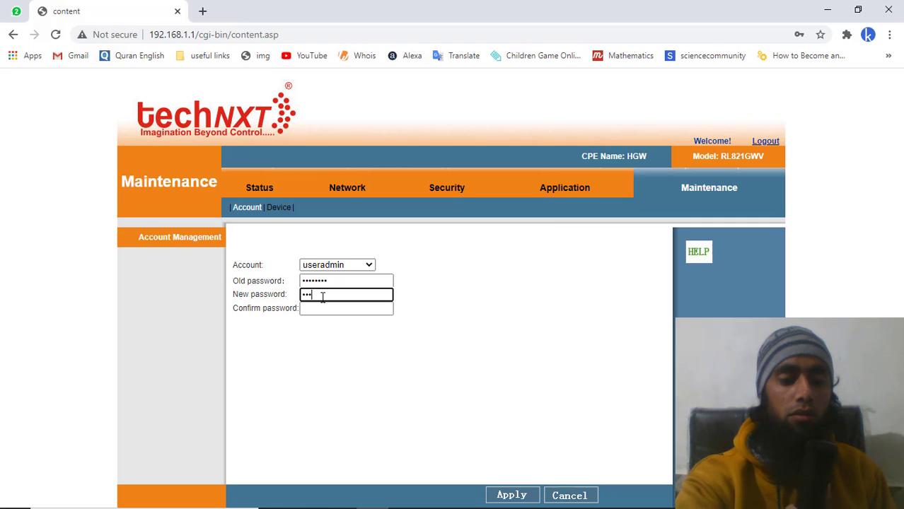
pyautogui.write('in')
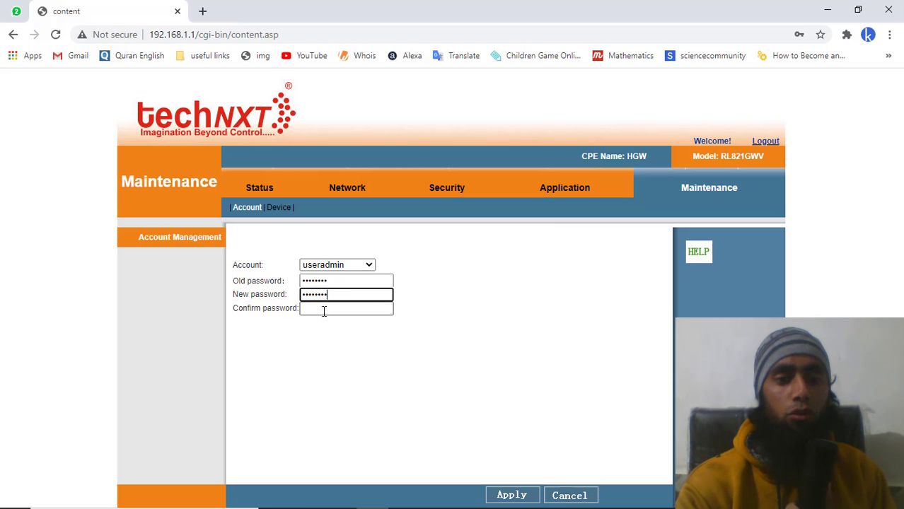
pyautogui.click(324, 312)
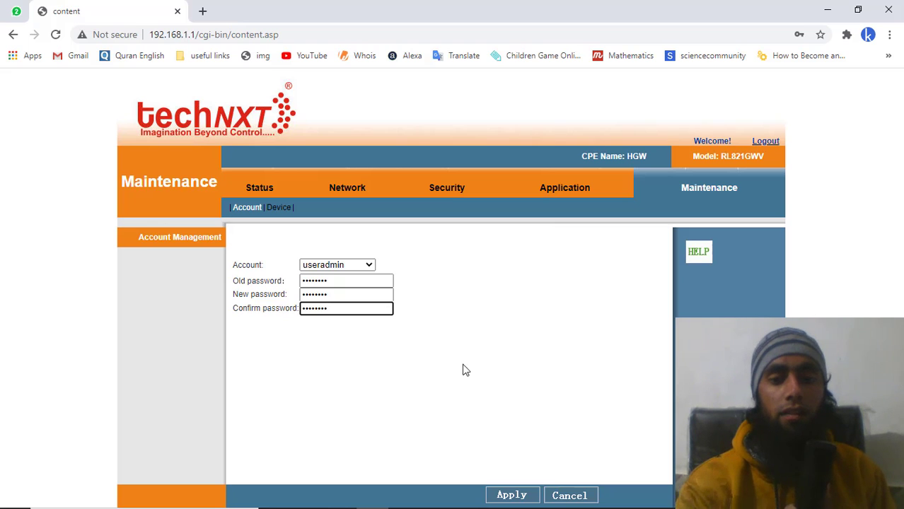
# - Apply the useradmin password change, which fails over a wrong original password
pyautogui.click(511, 496)
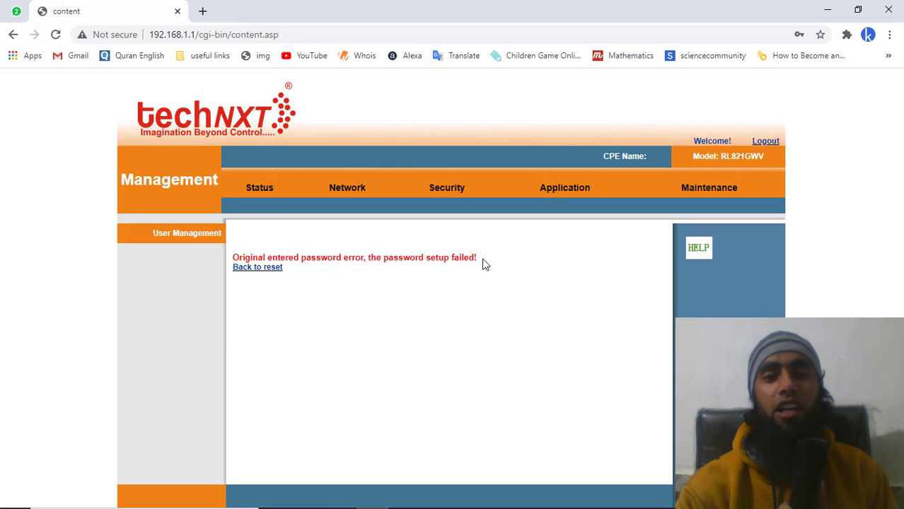
pyautogui.click(356, 190)
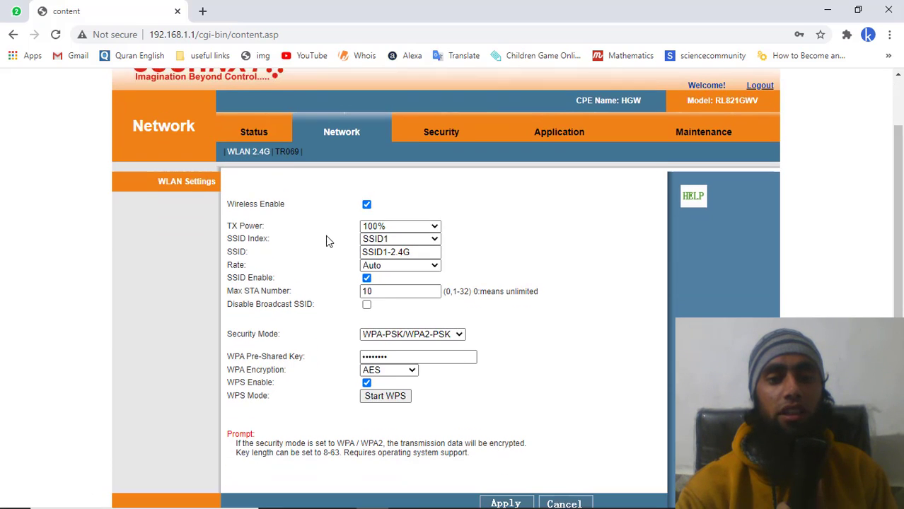
# - Clear the SSID1-2.4G WPA pre-shared key field and enter a new eight-character key
pyautogui.scroll(-1, 326, 238)
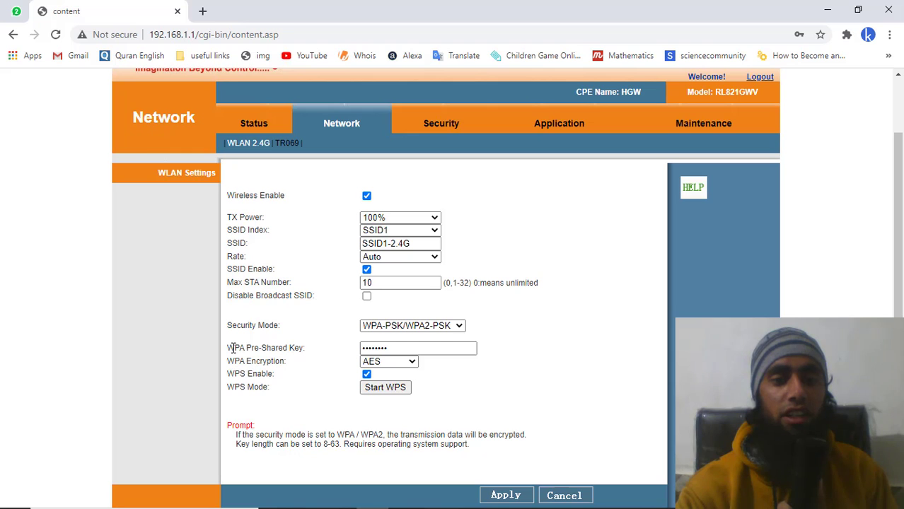
pyautogui.click(396, 347)
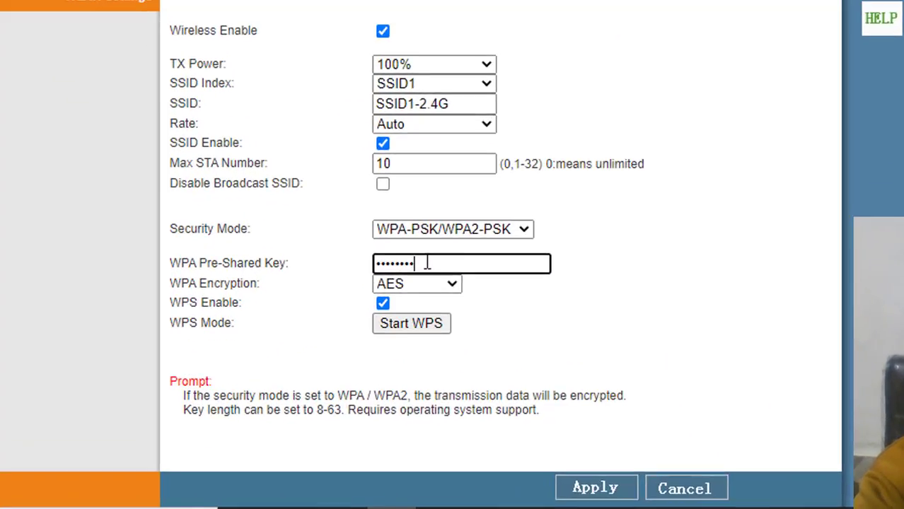
pyautogui.press('BackSpace')
pyautogui.press('BackSpace')
pyautogui.press('BackSpace')
pyautogui.press('BackSpace')
pyautogui.press('BackSpace')
pyautogui.press('BackSpace')
pyautogui.press('BackSpace')
pyautogui.press('BackSpace')
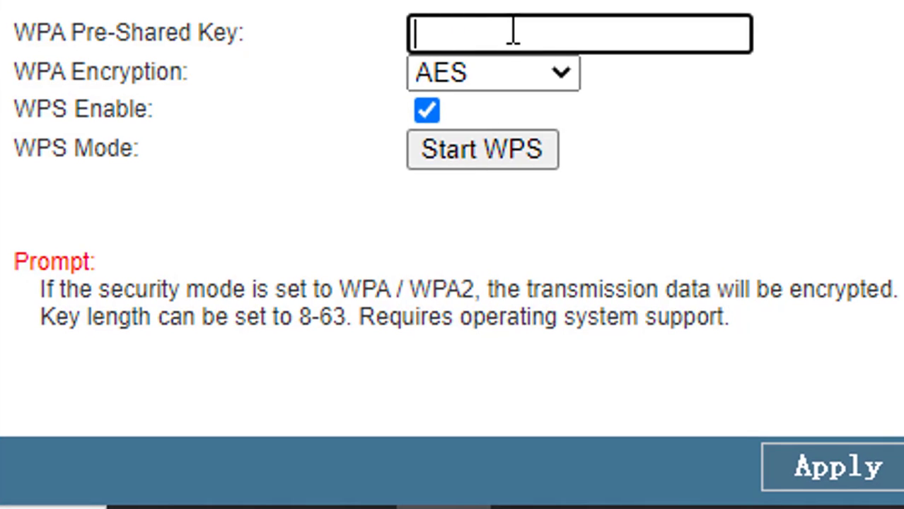
pyautogui.write('12345')
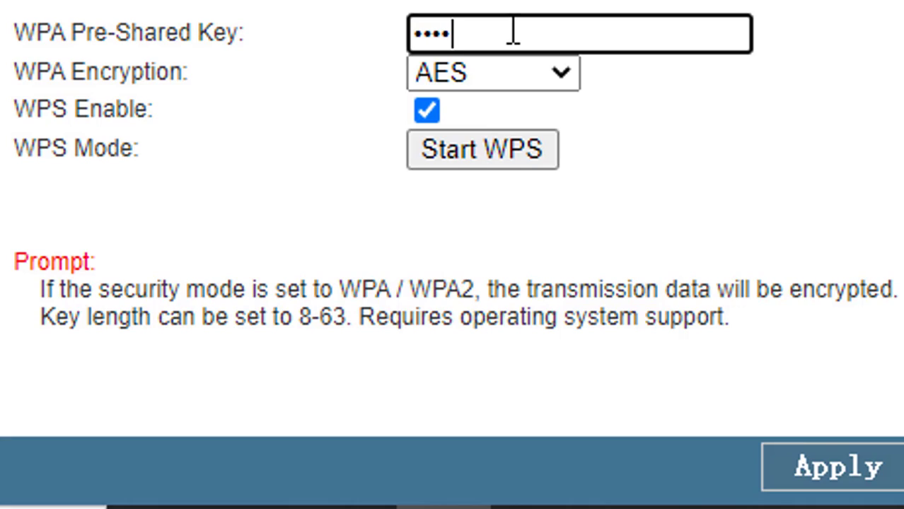
pyautogui.write('678')
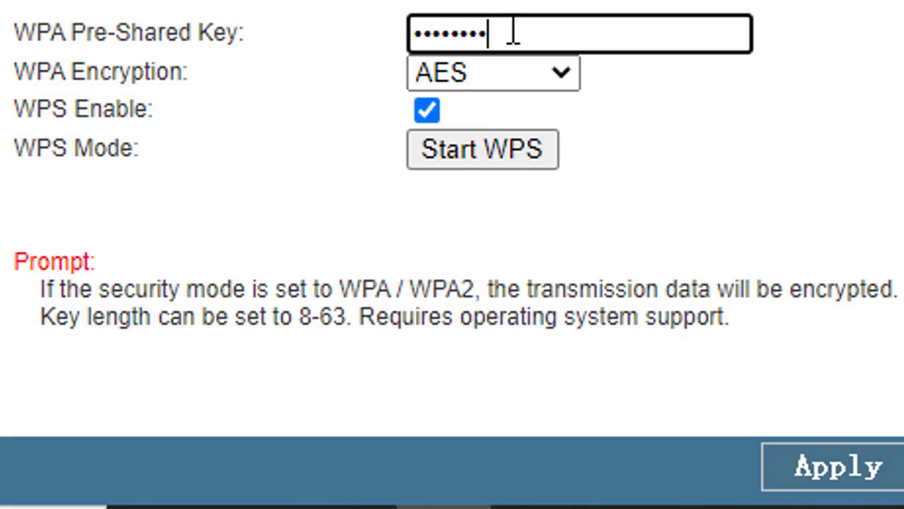
pyautogui.press('BackSpace')
pyautogui.press('BackSpace')
pyautogui.press('BackSpace')
pyautogui.press('BackSpace')
pyautogui.press('BackSpace')
pyautogui.press('BackSpace')
pyautogui.press('BackSpace')
pyautogui.press('BackSpace')
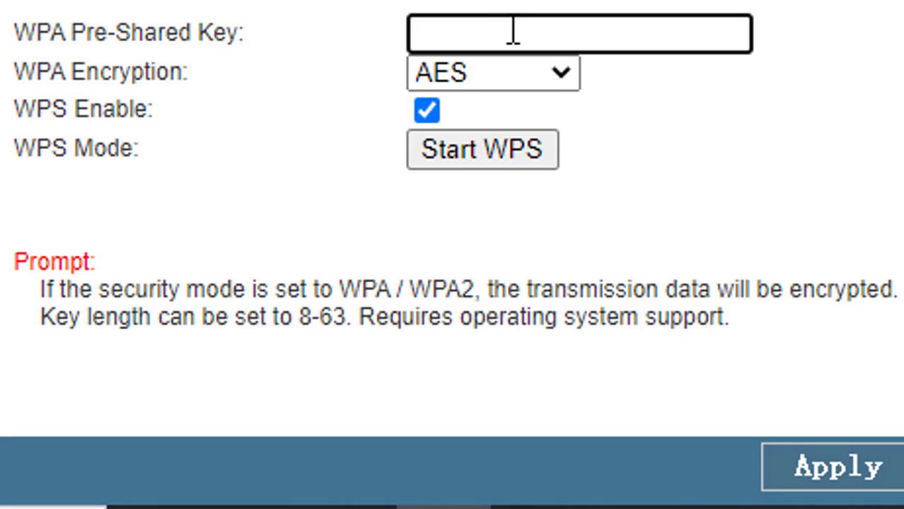
pyautogui.write('123456')
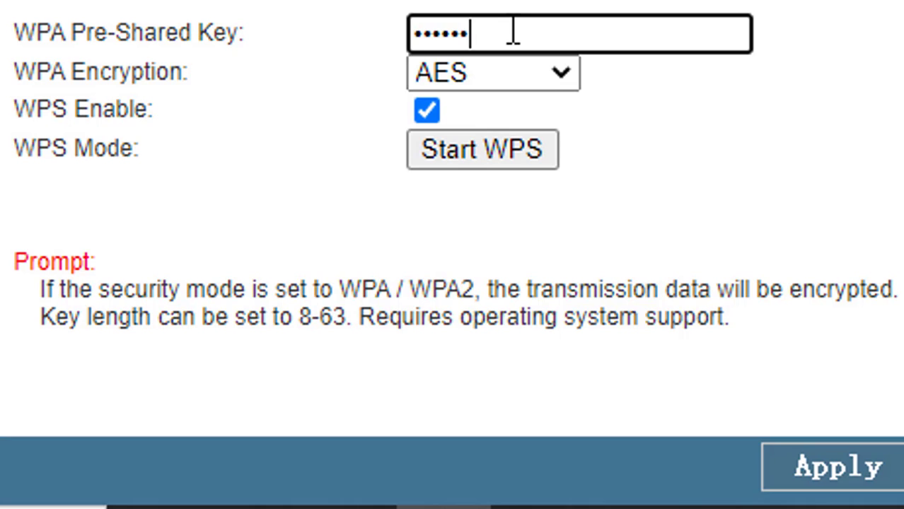
pyautogui.write('78')
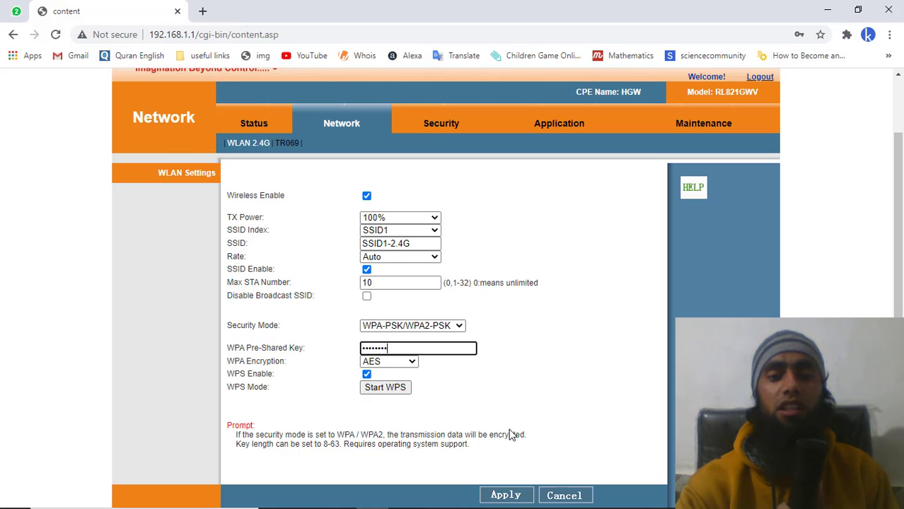
# - Rename the 2.4G wireless network to SSID2 and apply the new SSID and key settings
pyautogui.click(417, 244)
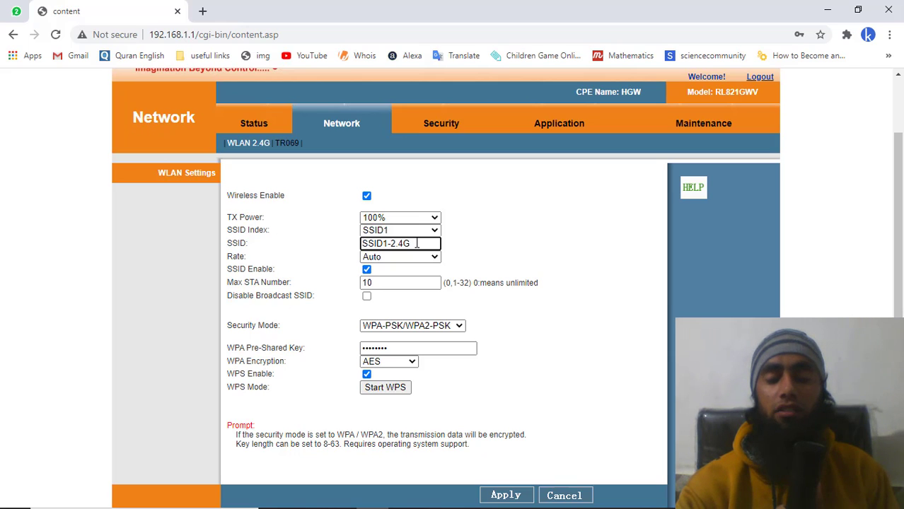
pyautogui.moveTo(416, 243); pyautogui.dragTo(387, 243)
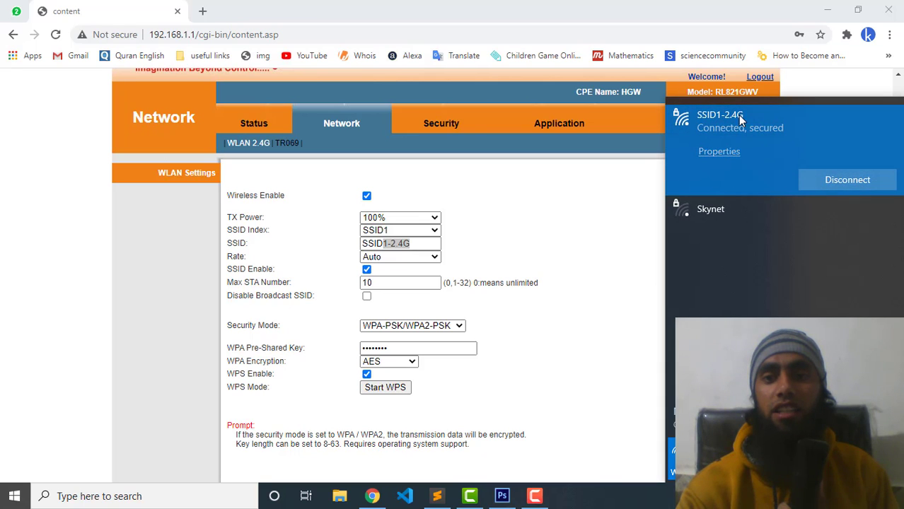
pyautogui.click(609, 213)
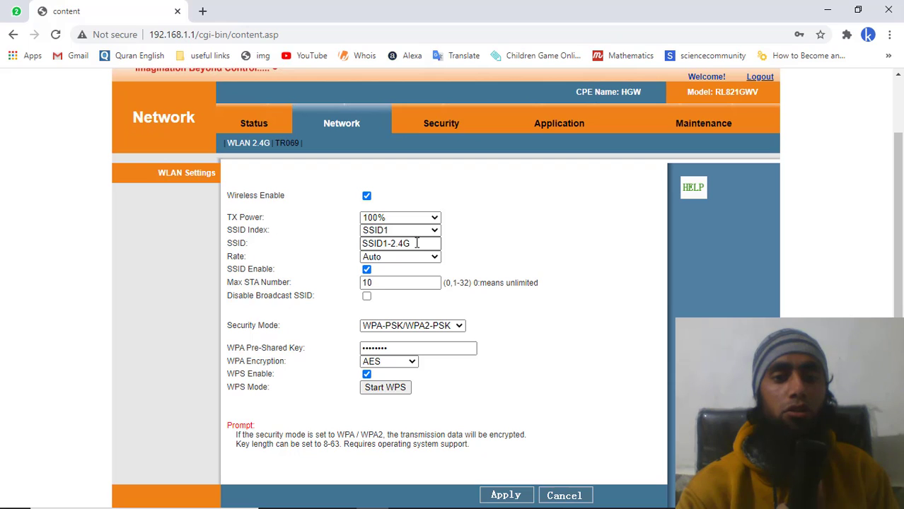
pyautogui.moveTo(418, 243); pyautogui.dragTo(388, 244)
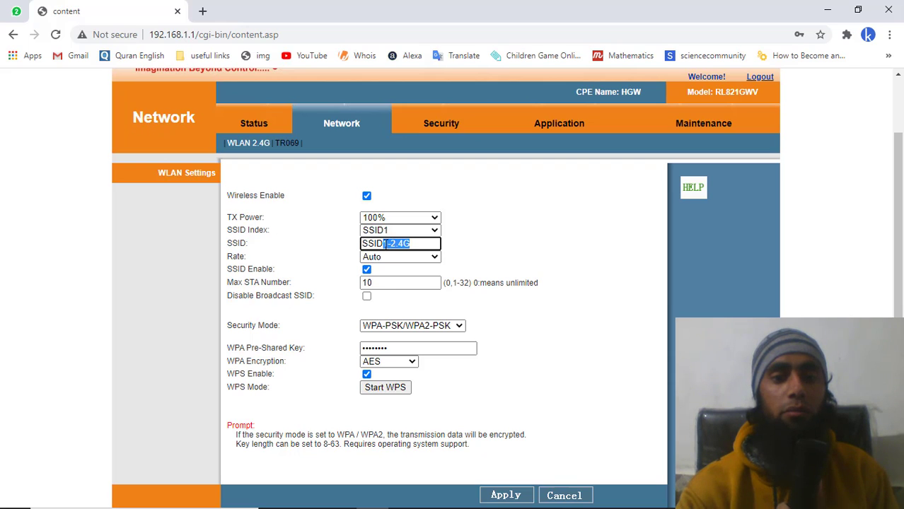
pyautogui.press('BackSpace')
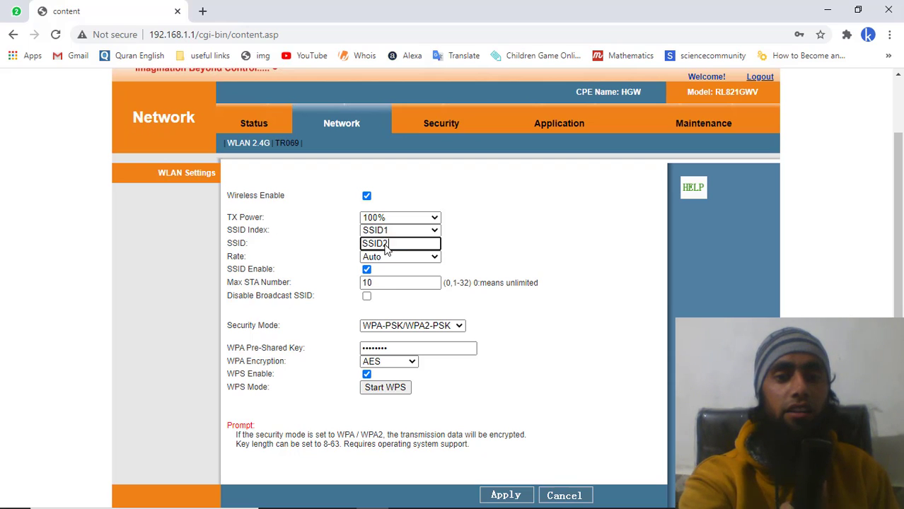
pyautogui.write('2')
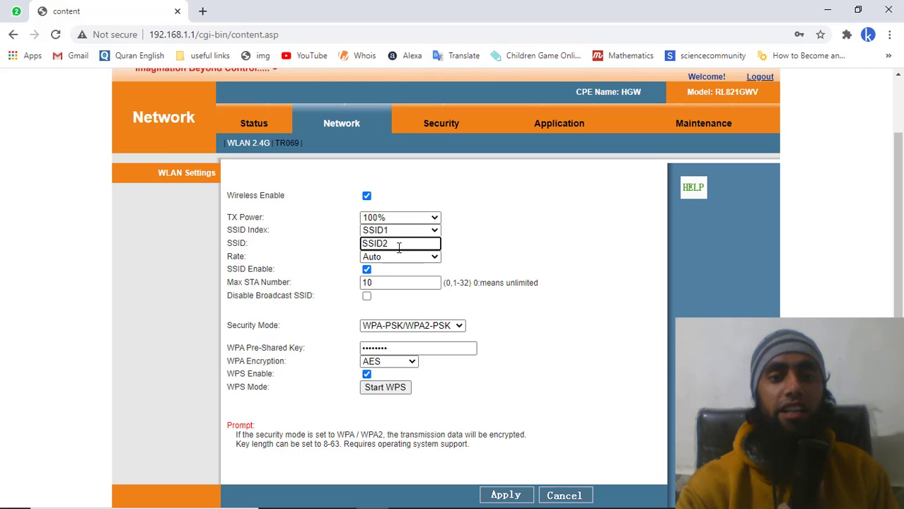
pyautogui.click(502, 496)
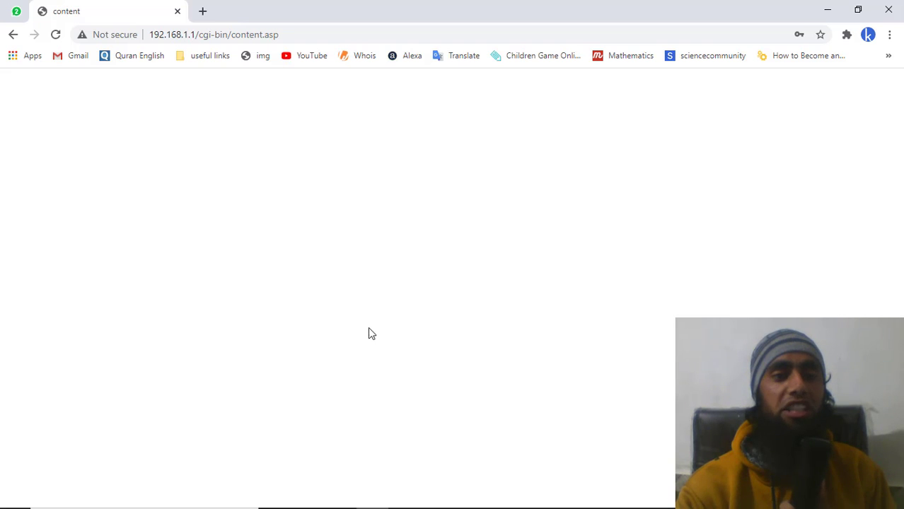
# - Reload the router admin page and join the laptop to SSID2 using its network security key
pyautogui.click(55, 35)
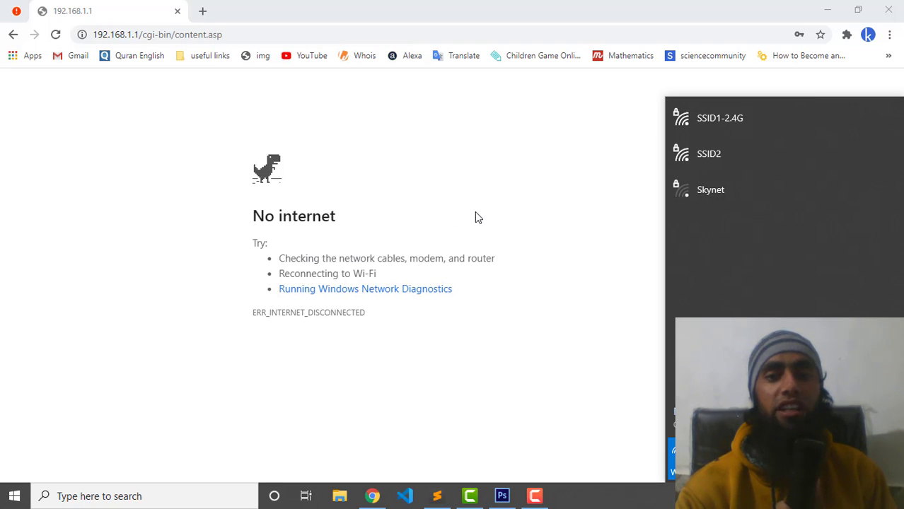
pyautogui.click(692, 152)
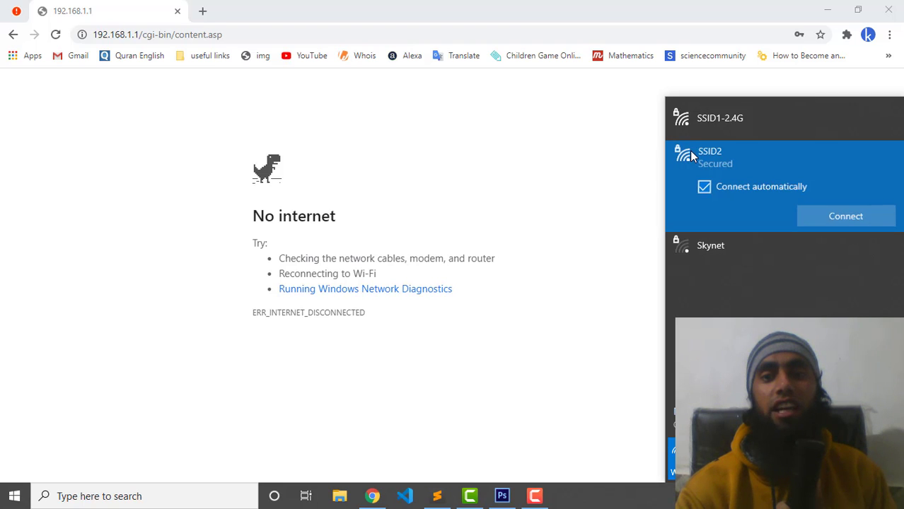
pyautogui.click(838, 217)
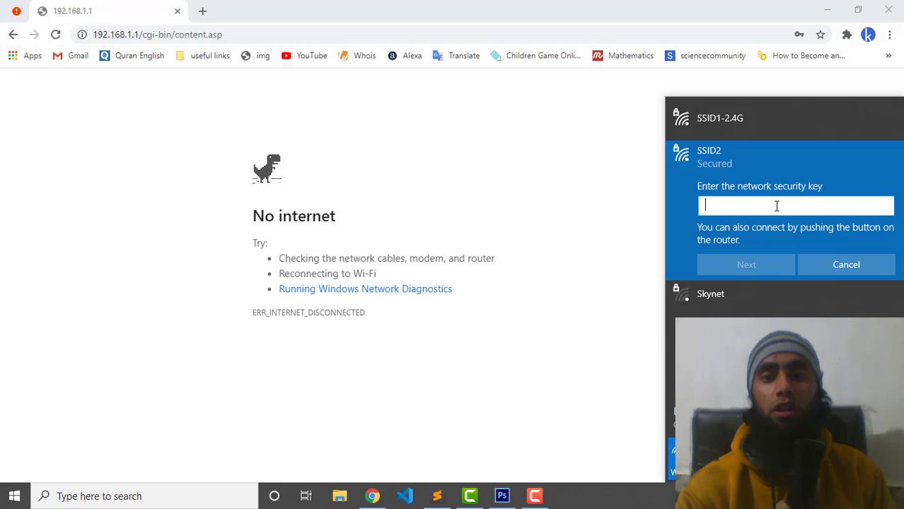
pyautogui.write('•••')
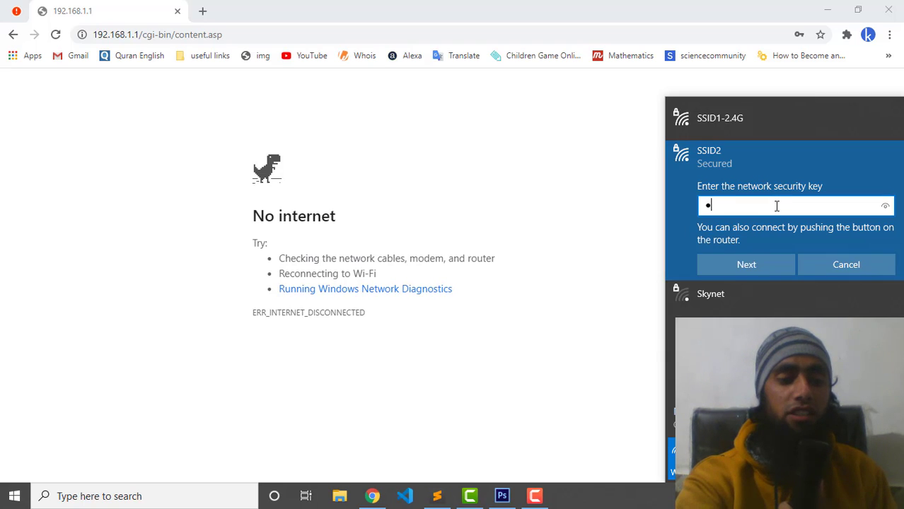
pyautogui.write('••')
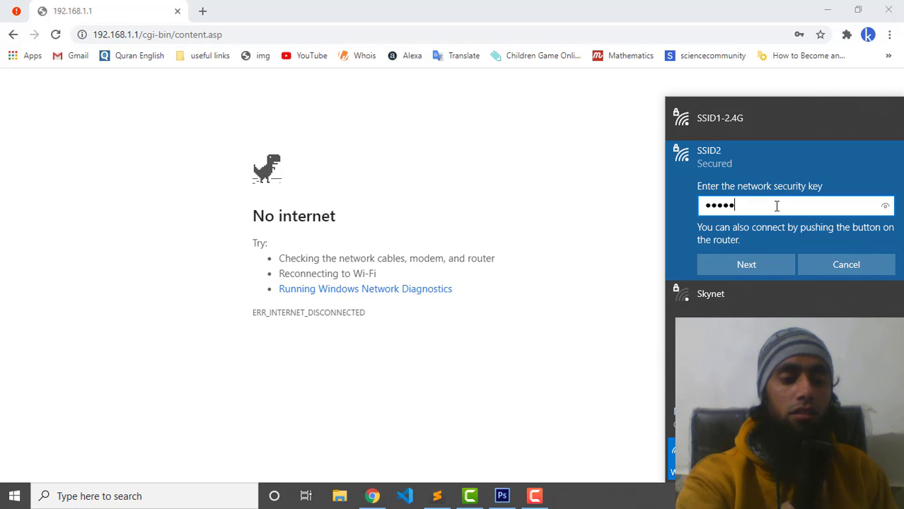
pyautogui.write('••')
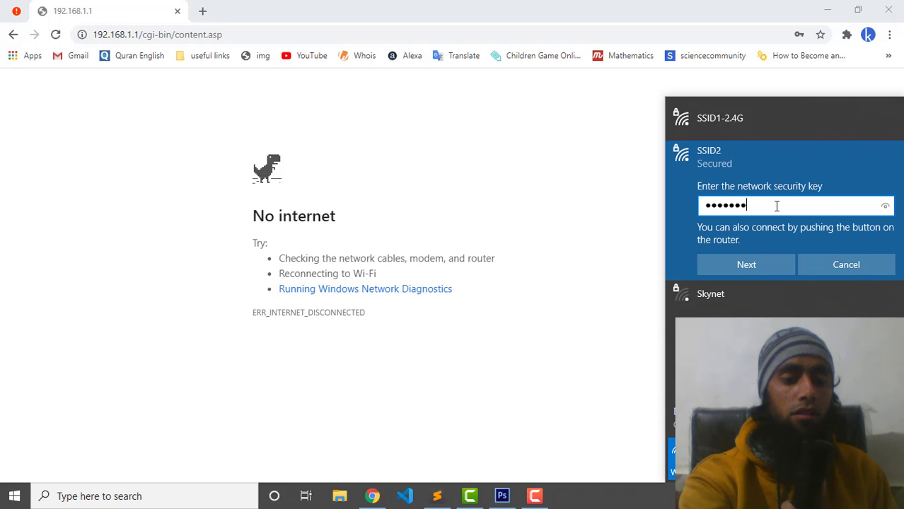
pyautogui.write('•')
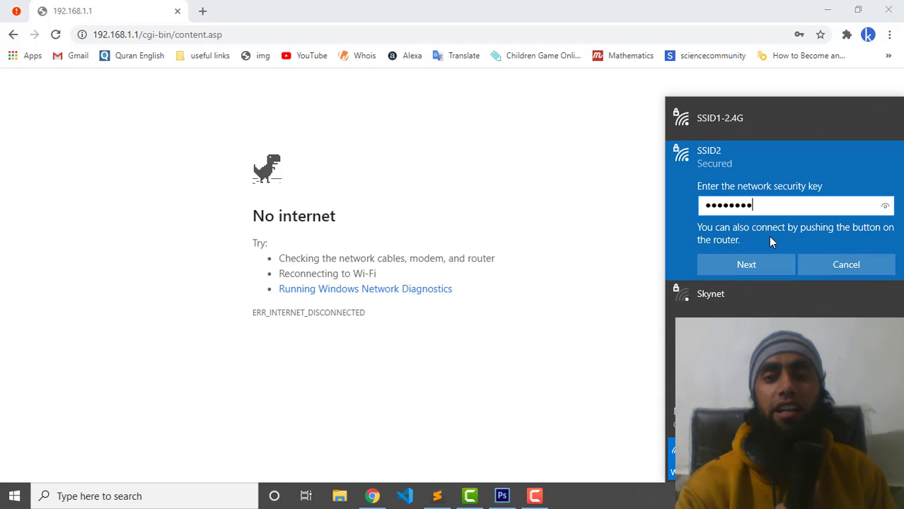
pyautogui.click(759, 262)
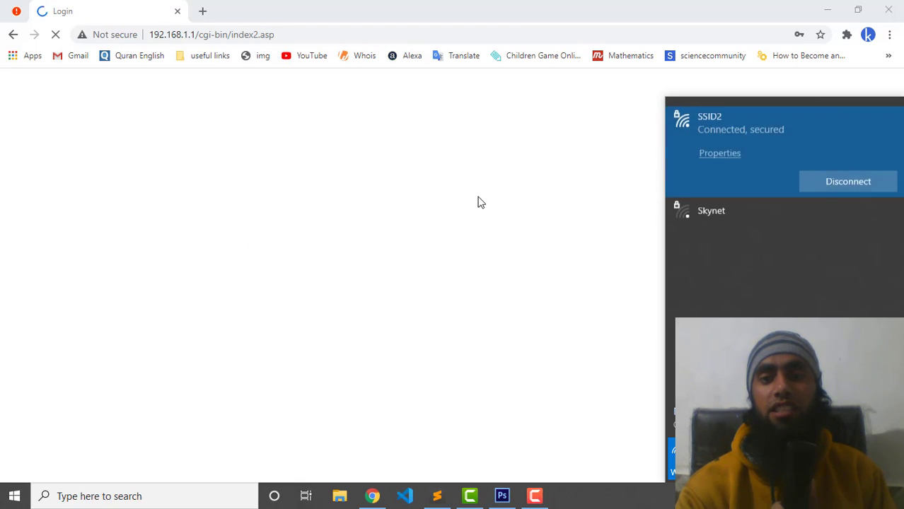
# - Log back into the router admin with the admin password and open the Status > LAN page
pyautogui.click(533, 133)
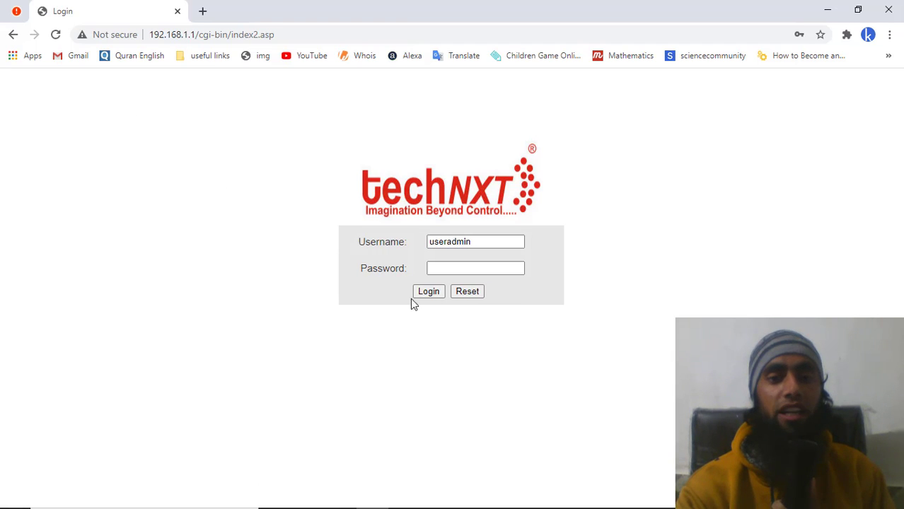
pyautogui.click(449, 267)
pyautogui.write('a')
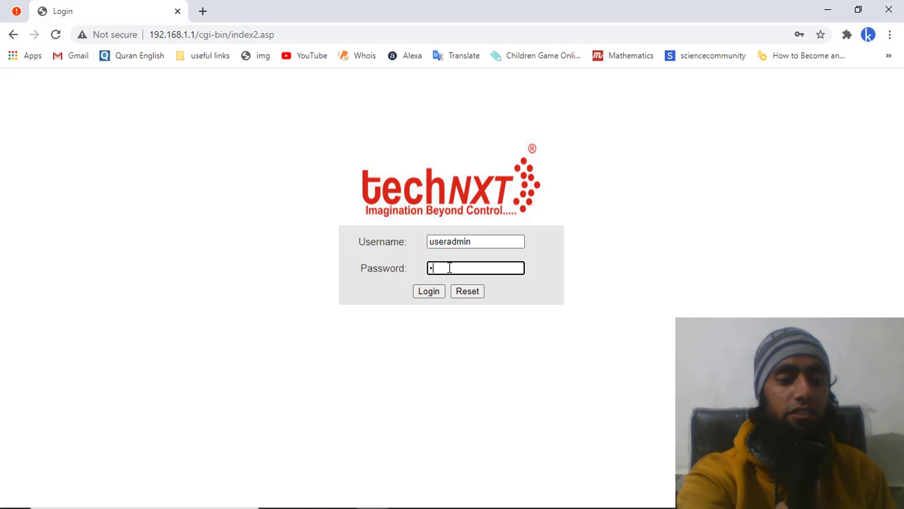
pyautogui.write('dmi')
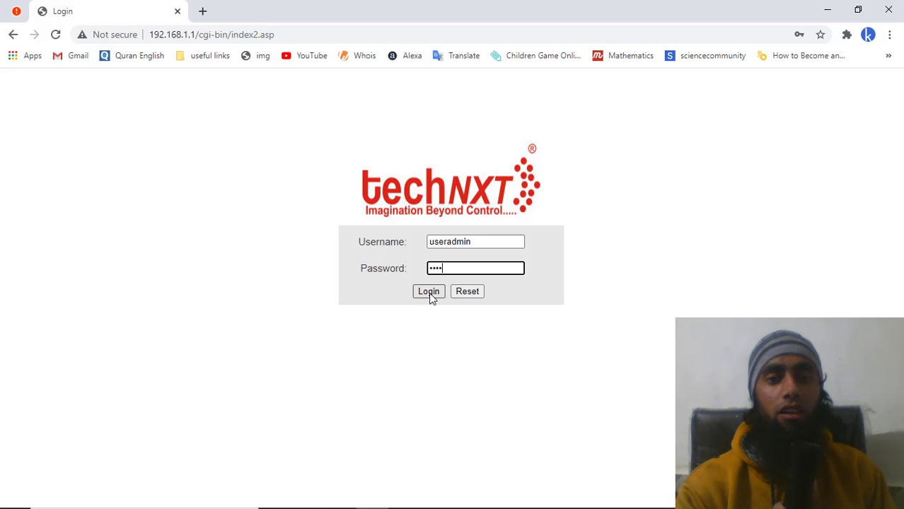
pyautogui.click(429, 293)
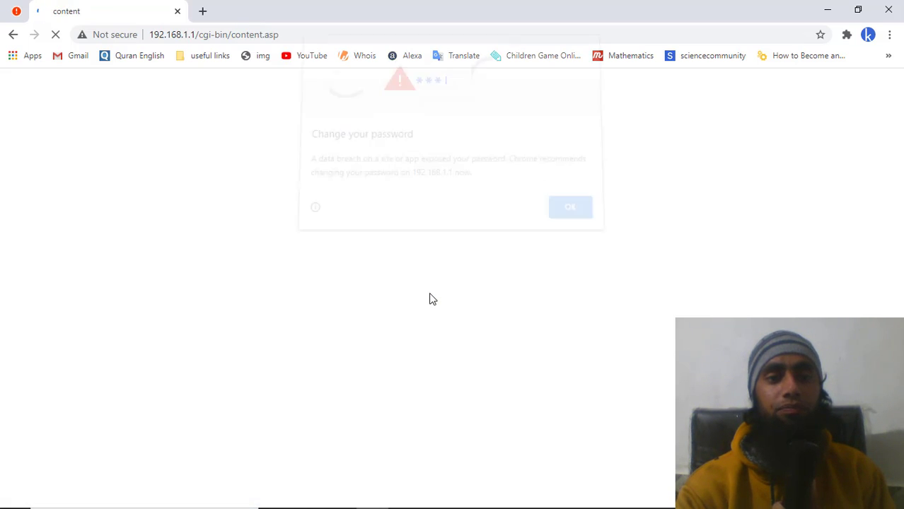
pyautogui.click(585, 213)
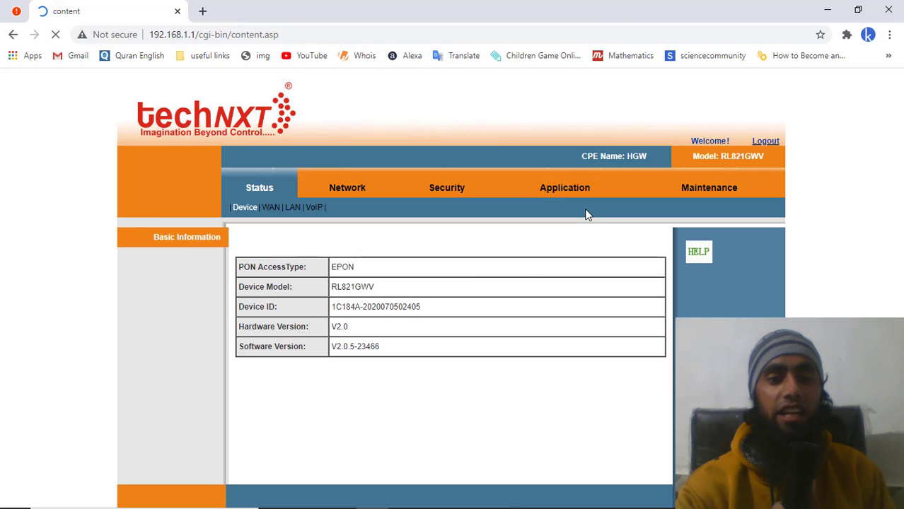
pyautogui.click(292, 208)
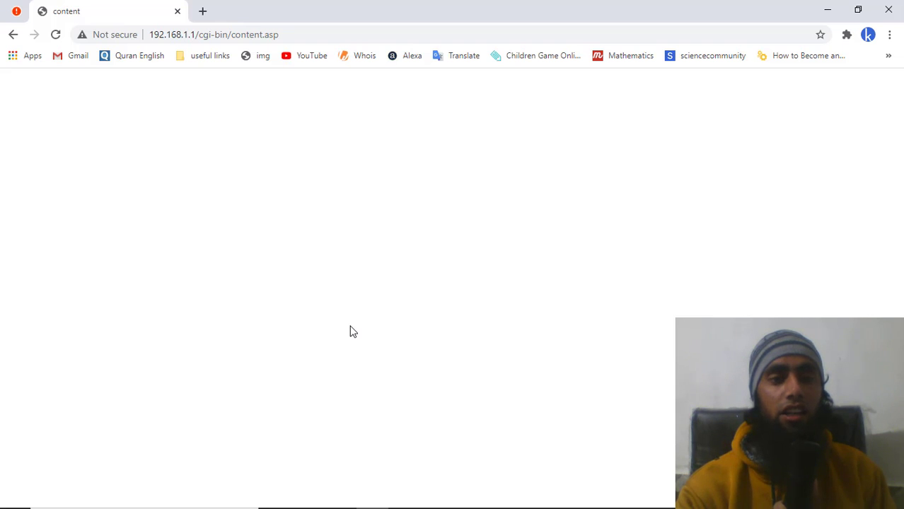
# - Review the LAN status listing SSID2 and the connected device's name, then open a new tab
pyautogui.scroll(-5, 351, 332)
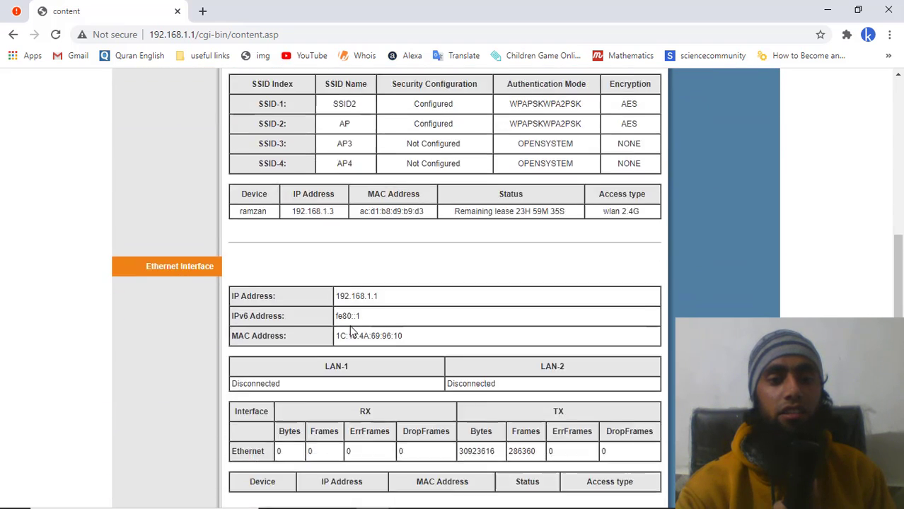
pyautogui.doubleClick(244, 179)
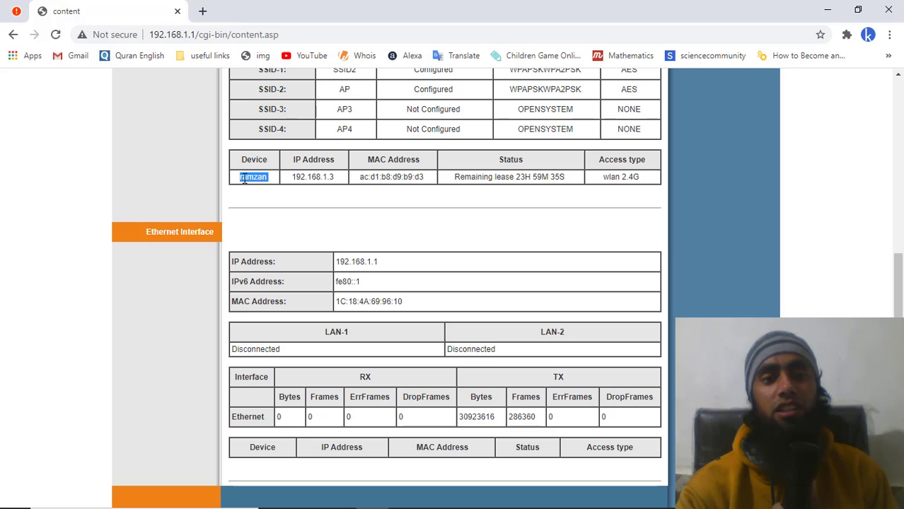
pyautogui.click(262, 176)
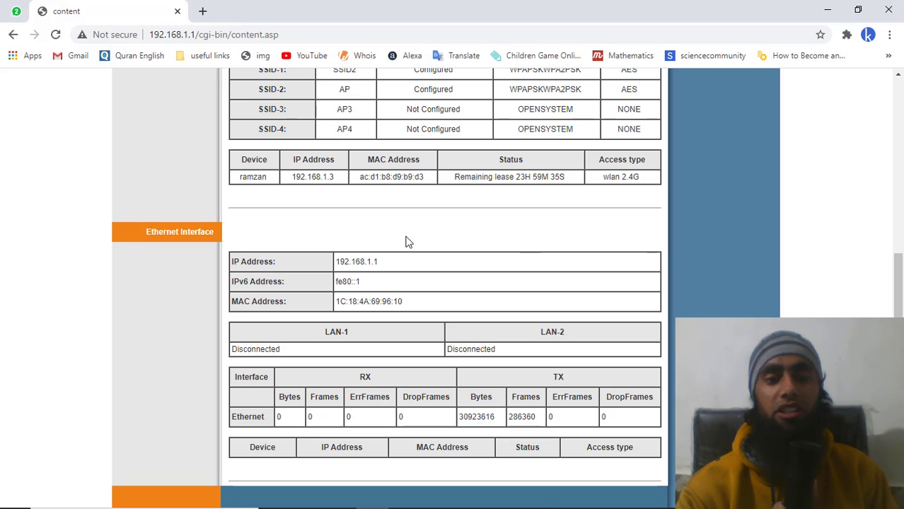
pyautogui.scroll(5, 407, 242)
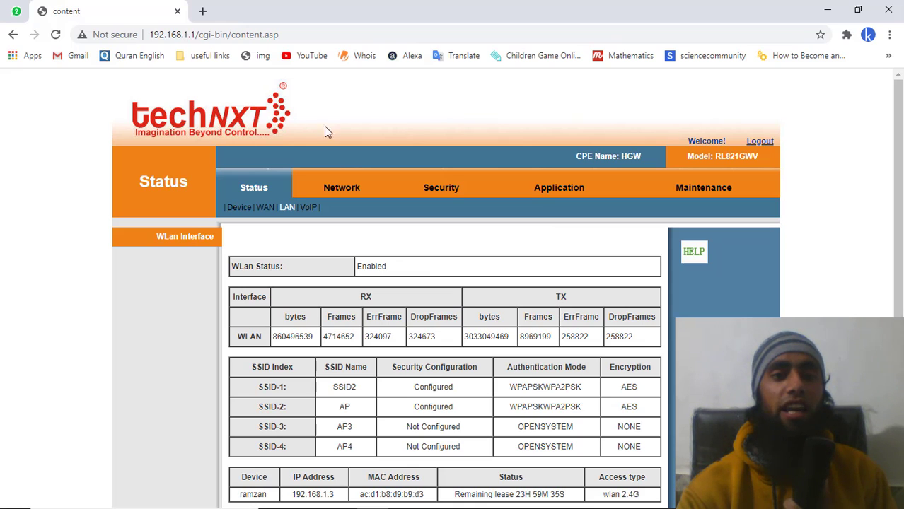
pyautogui.click(202, 11)
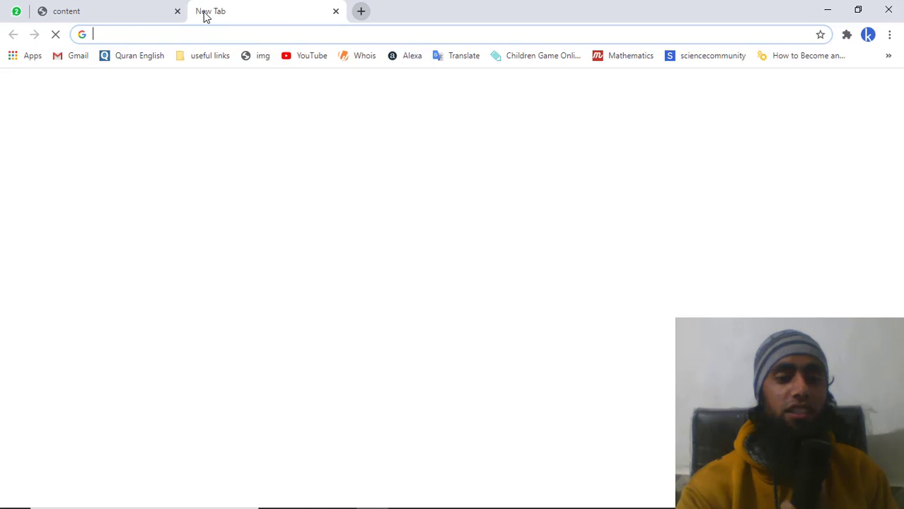
# - Load YouTube's home page over SSID2, then switch back to the router status tab
pyautogui.click(307, 56)
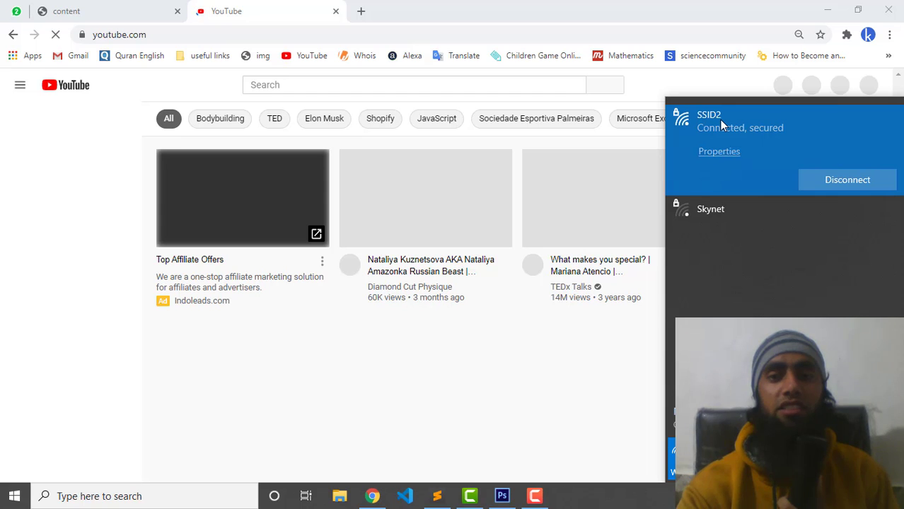
pyautogui.click(279, 19)
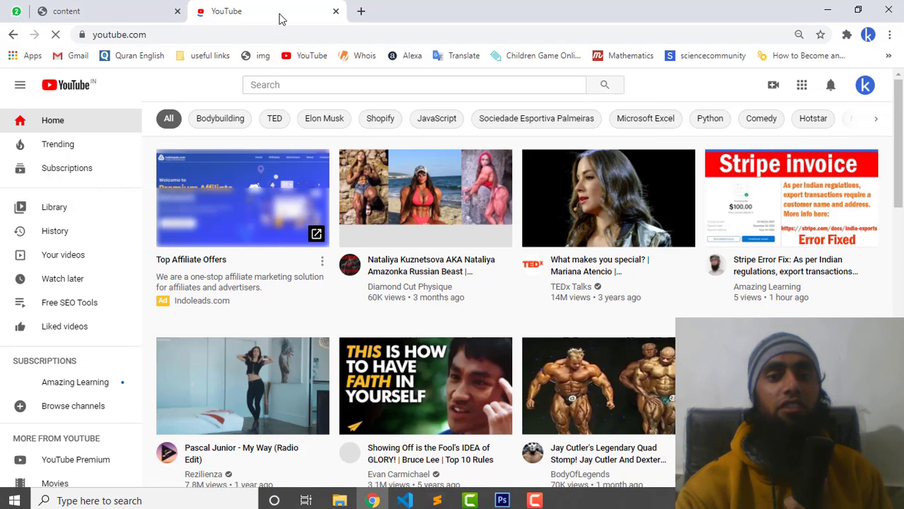
pyautogui.click(122, 7)
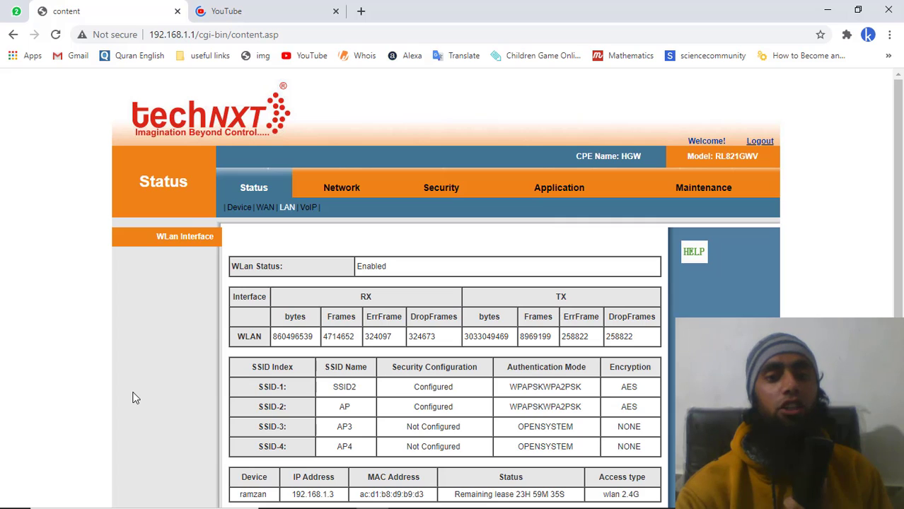